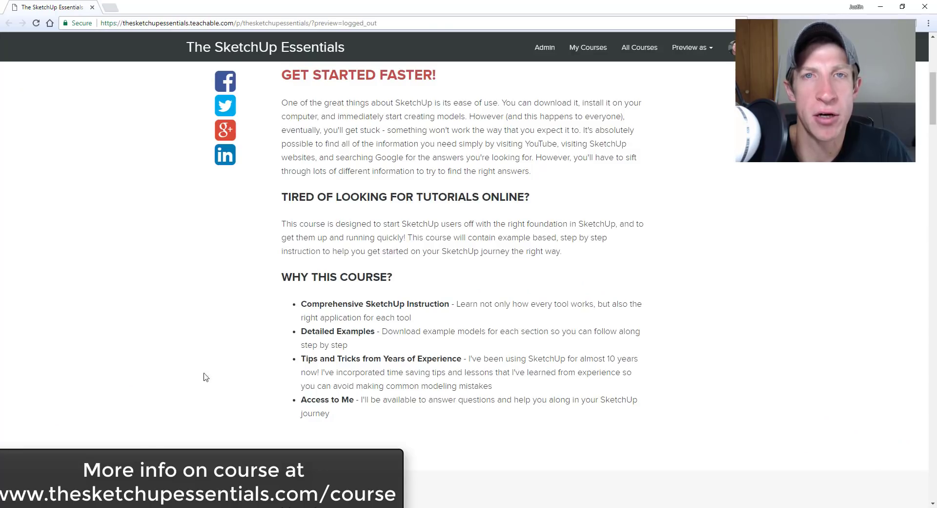
Review the SketchUp Essentials course page, from the instructor section through the modeling, rendering, extension, interior design and Layout topics
scroll(205, 375, down, 8)
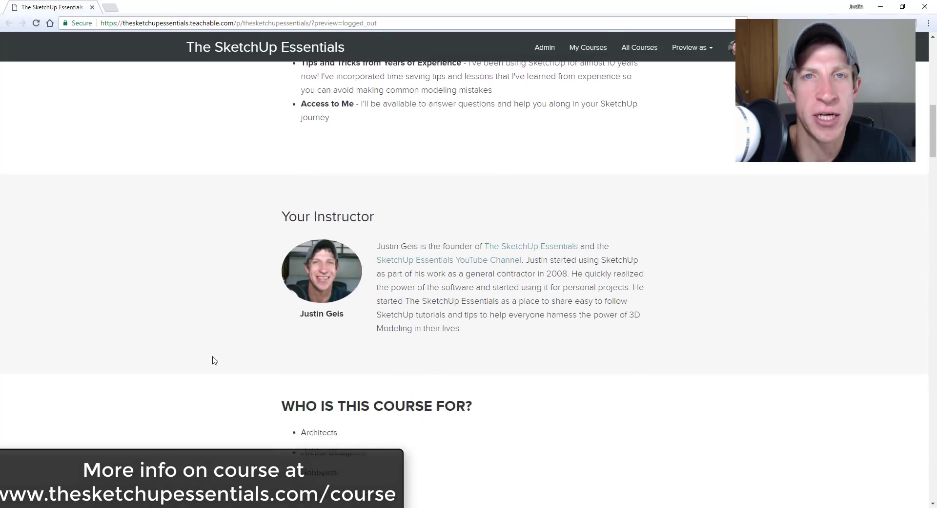
scroll(210, 357, down, 4)
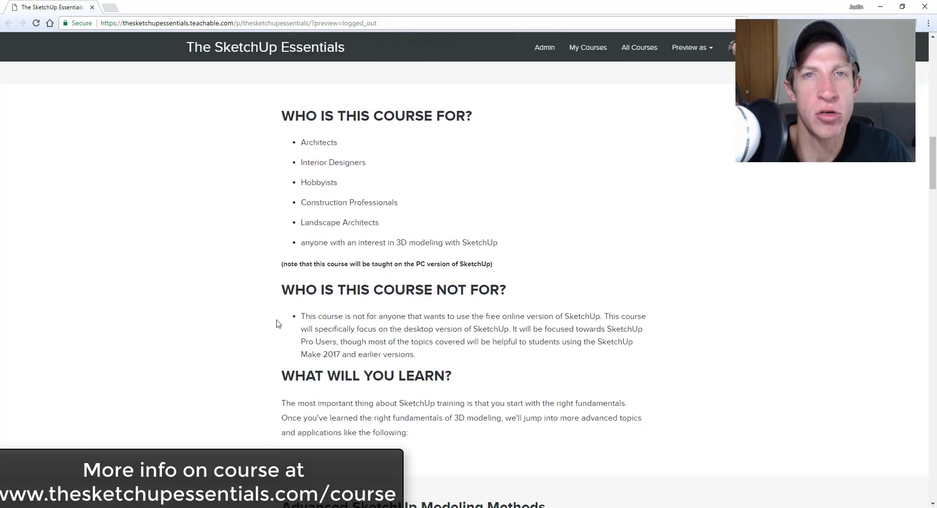
scroll(276, 323, down, 6)
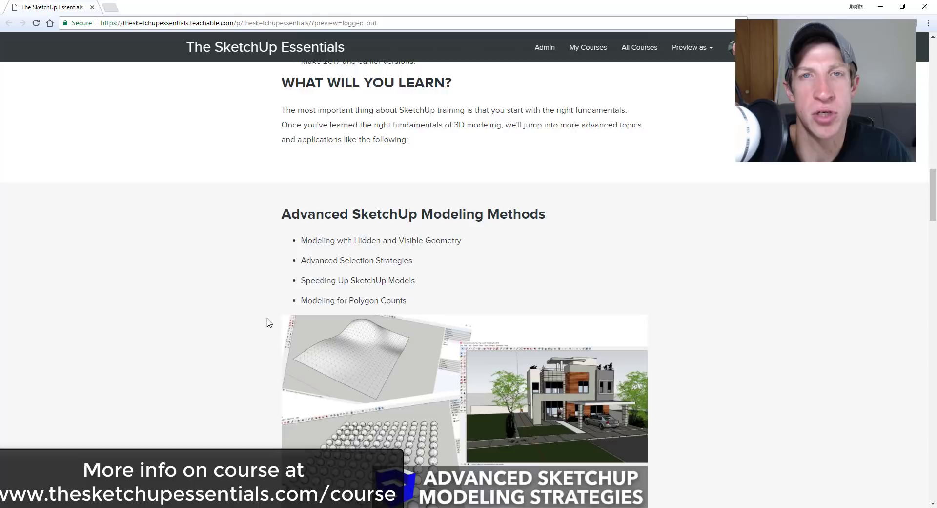
scroll(269, 323, down, 2)
scroll(278, 293, down, 6)
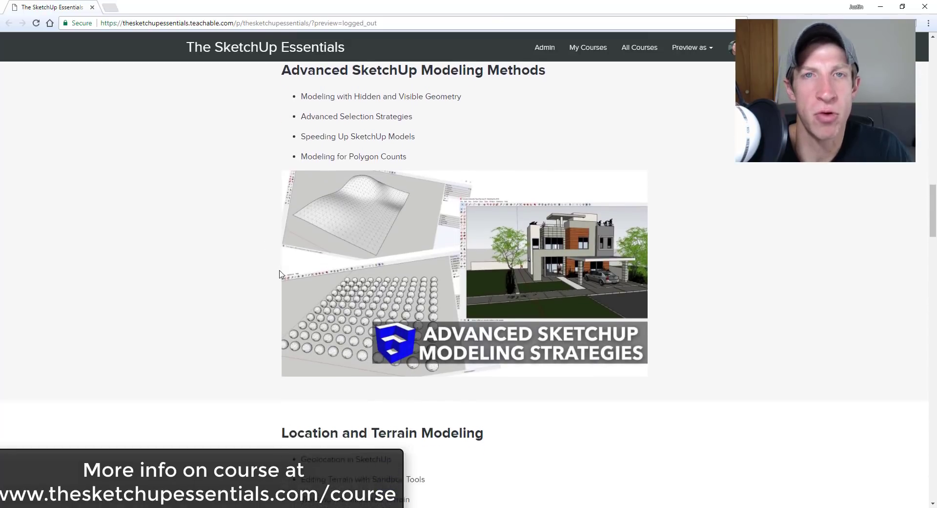
scroll(281, 275, down, 2)
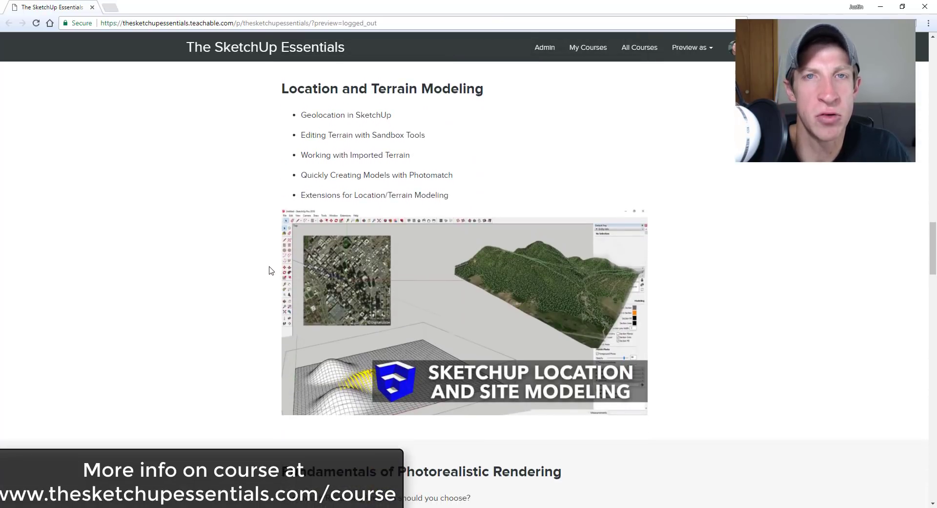
scroll(295, 209, down, 5)
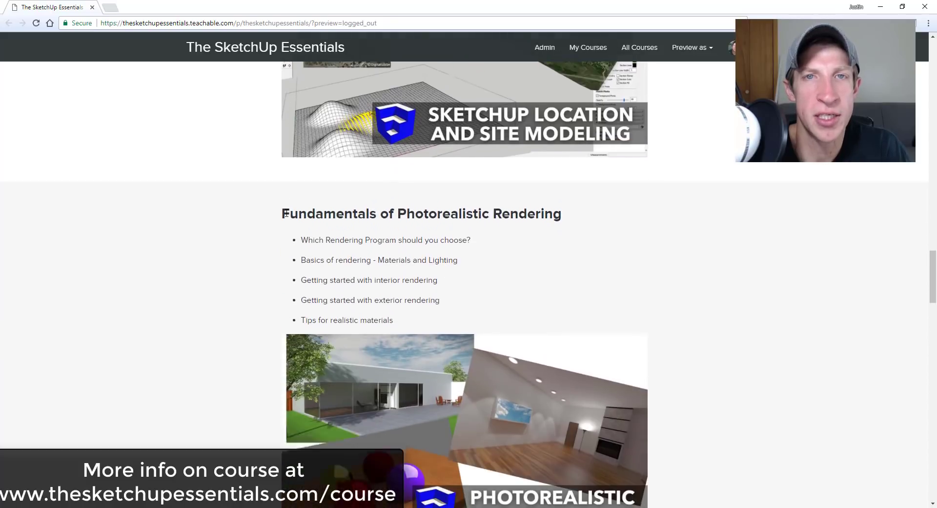
scroll(283, 219, down, 2)
scroll(287, 228, down, 9)
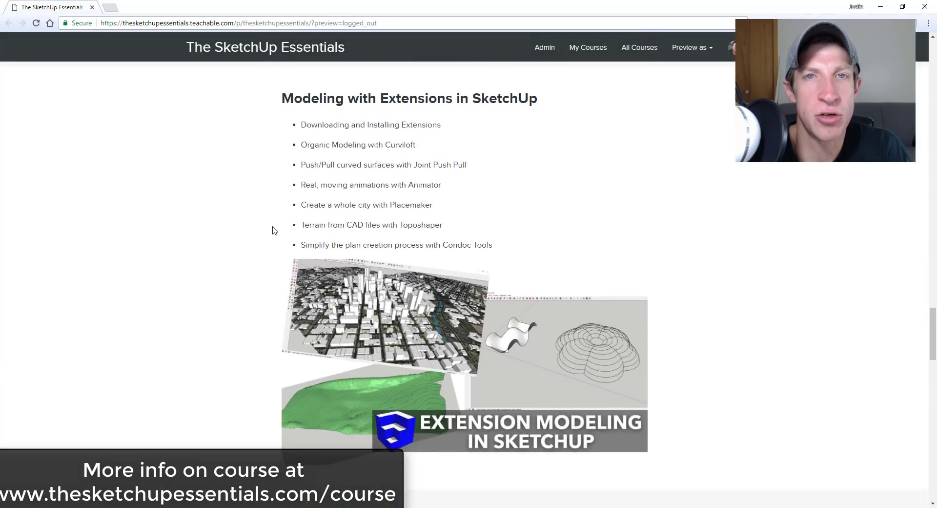
scroll(270, 225, down, 9)
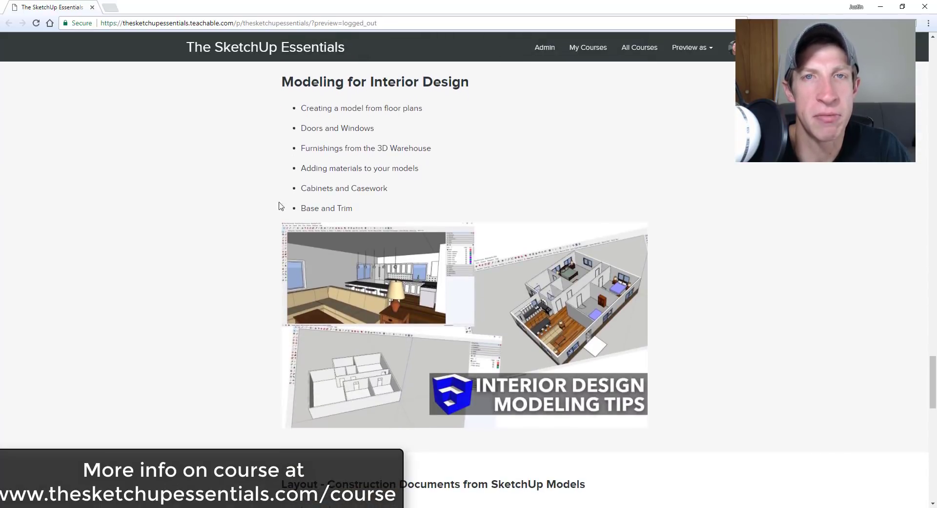
scroll(272, 184, down, 8)
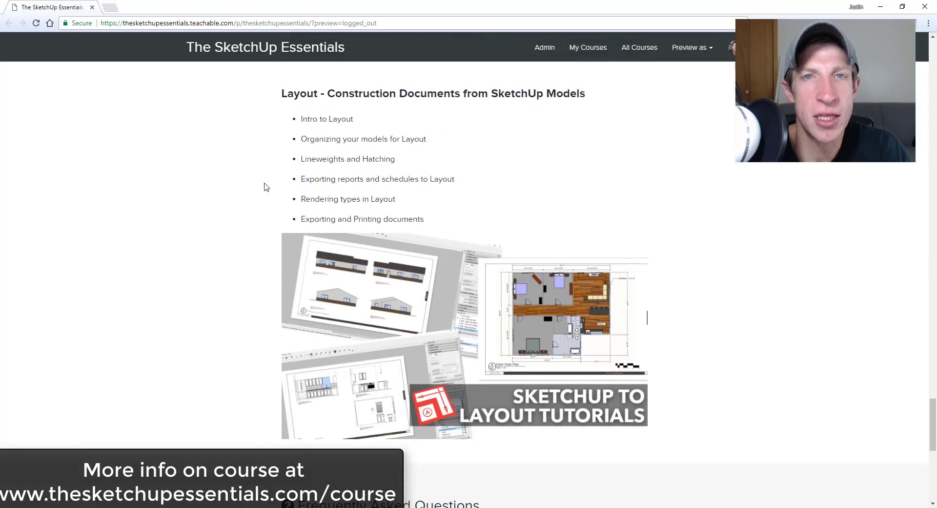
scroll(266, 182, down, 5)
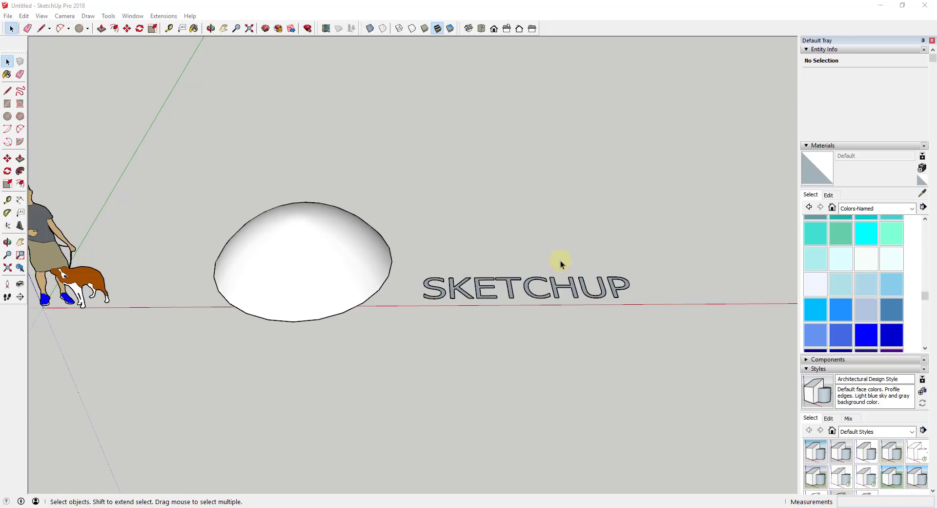
Inspect the flat SKETCHUP text component and the dome surface, selecting each one and viewing them from a lower angle
scroll(560, 263, down, 3)
scroll(554, 261, up, 5)
click(443, 276)
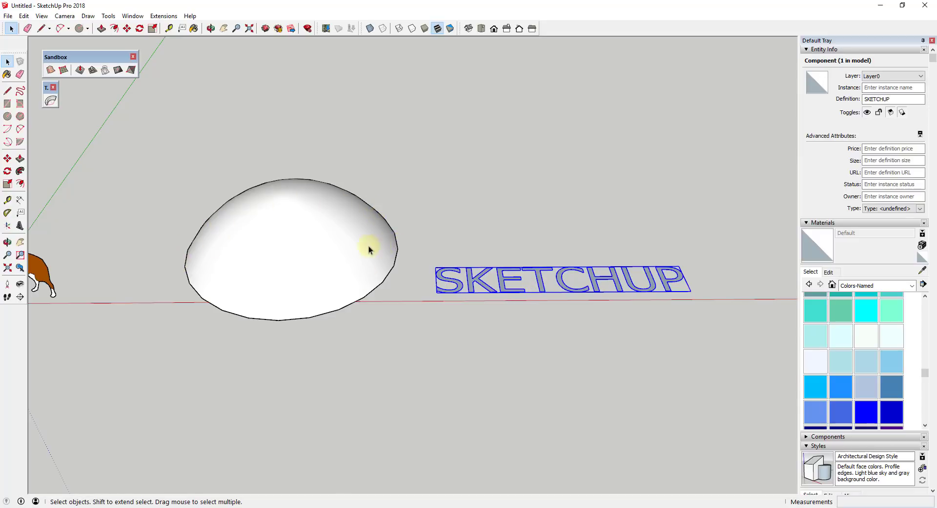
click(313, 222)
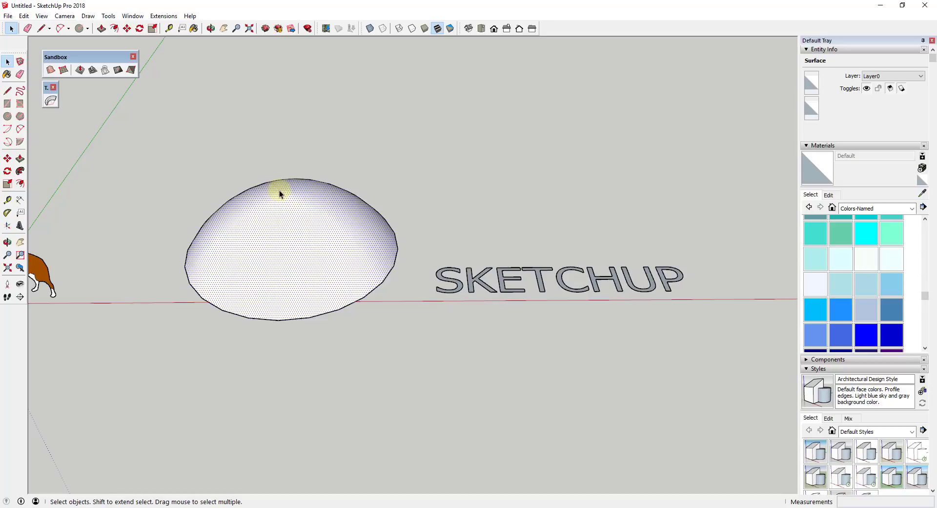
scroll(451, 247, down, 3)
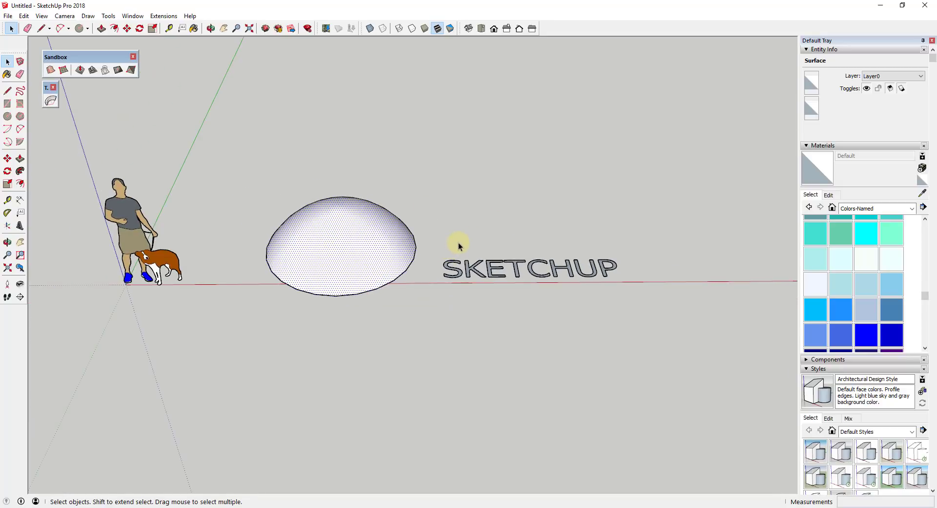
mouse_move(485, 288)
middle_down()
mouse_move(481, 265)
mouse_move(376, 203)
mouse_move(440, 250)
middle_up()
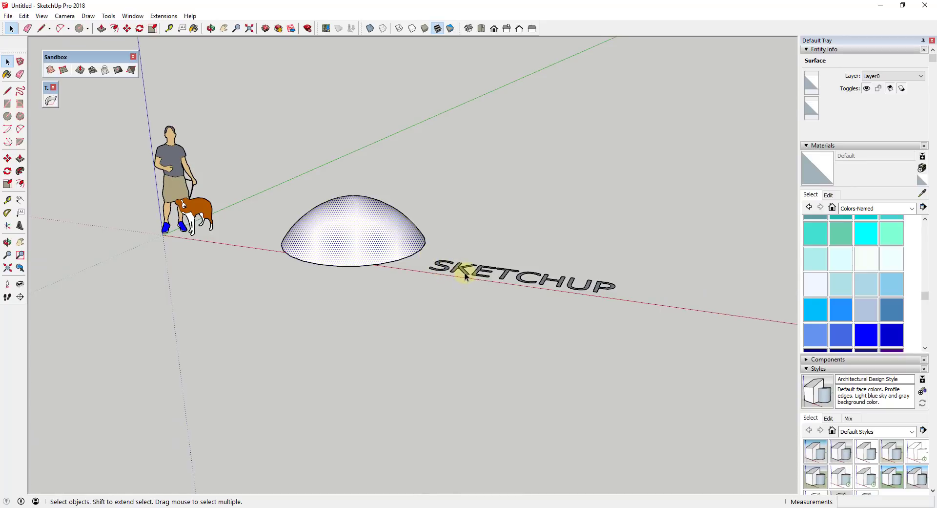
middle_drag(354, 219, 348, 235)
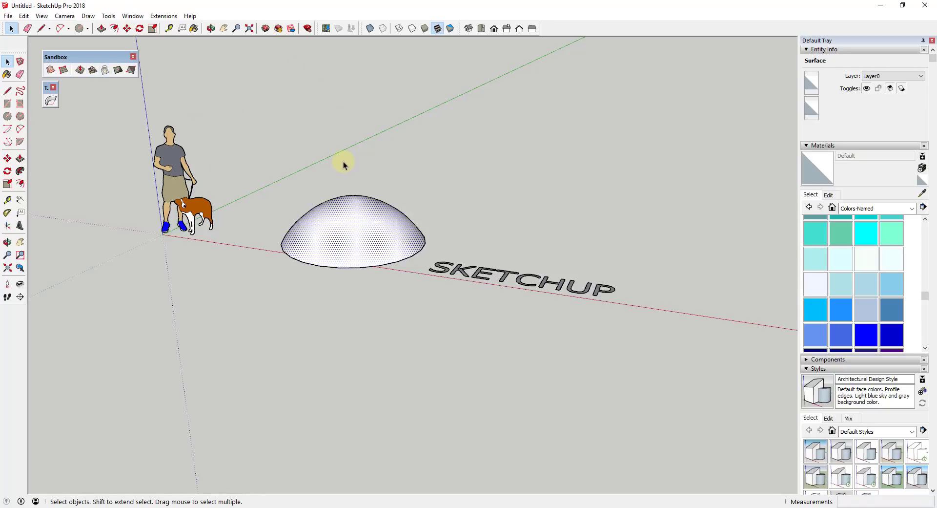
Look up Sandbox Tools in the Extension Manager to check whether it is enabled, and close the manager
drag(95, 57, 94, 52)
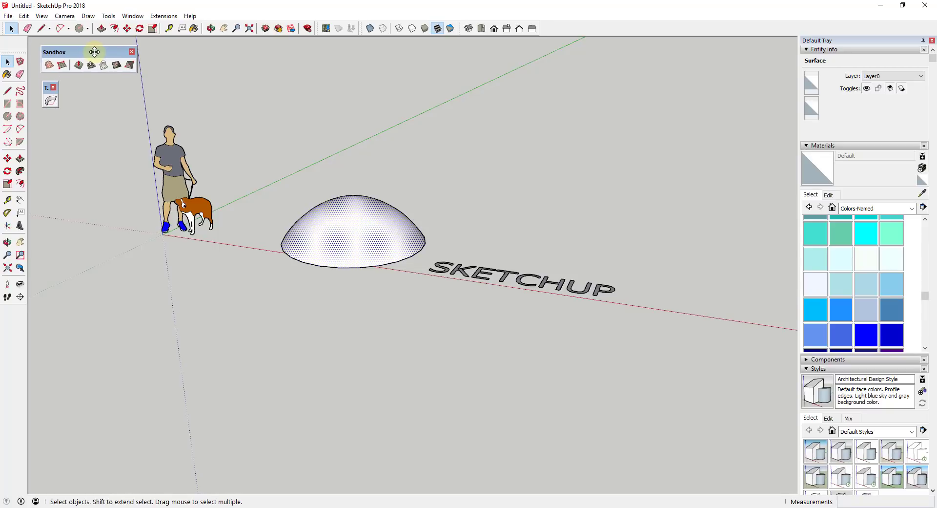
right_click(605, 28)
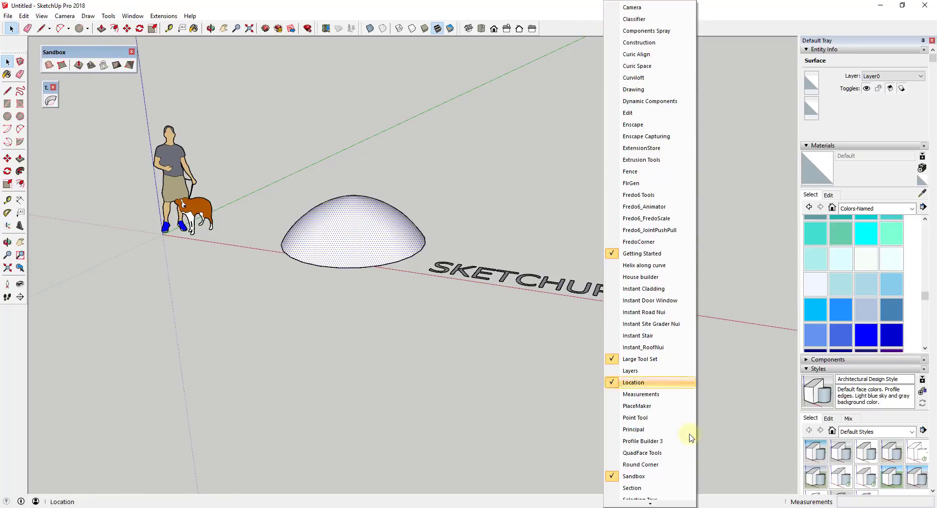
click(163, 16)
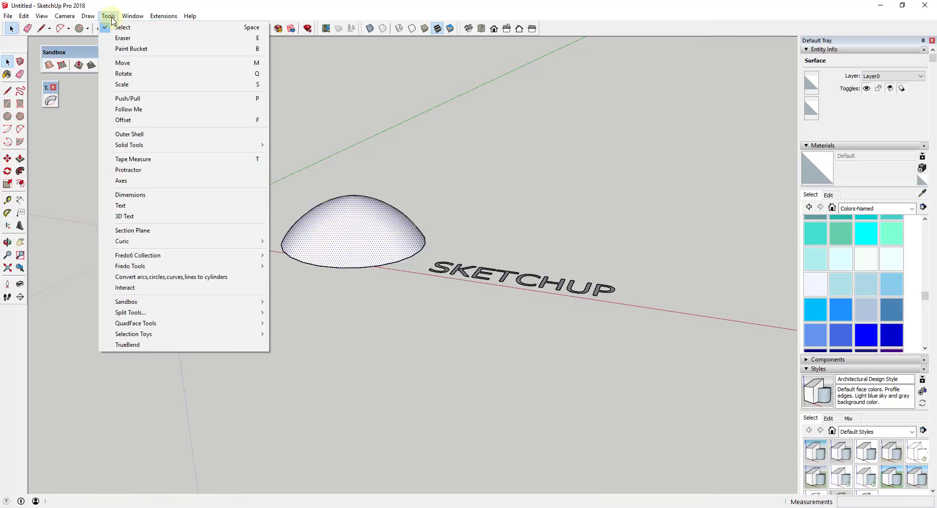
click(180, 138)
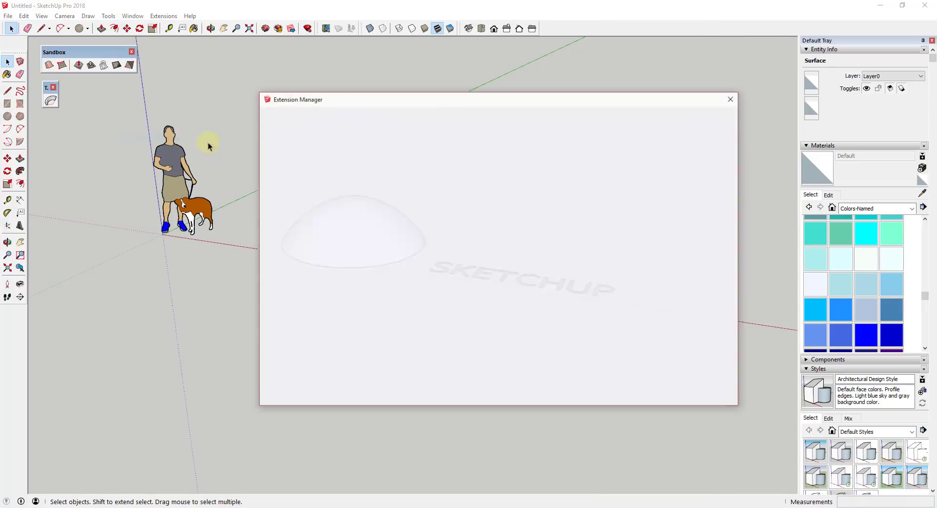
scroll(489, 248, down, 20)
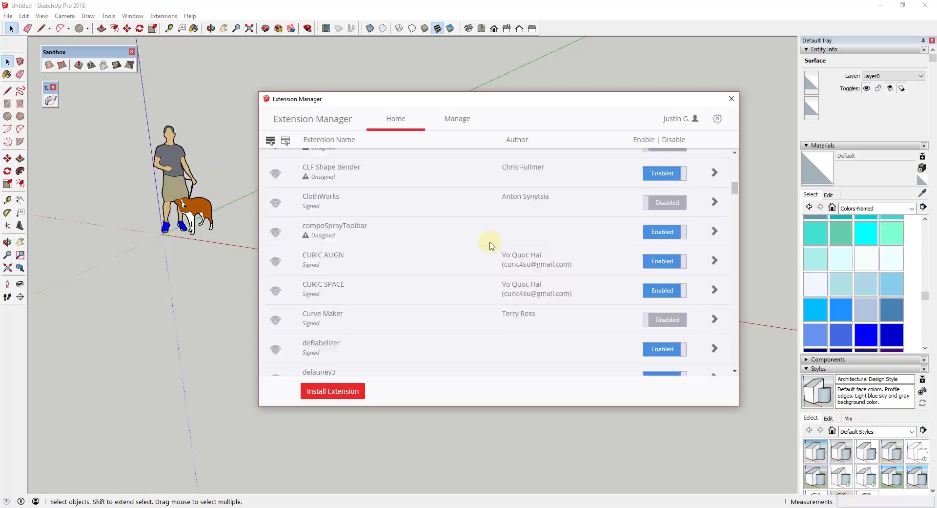
scroll(480, 239, down, 5)
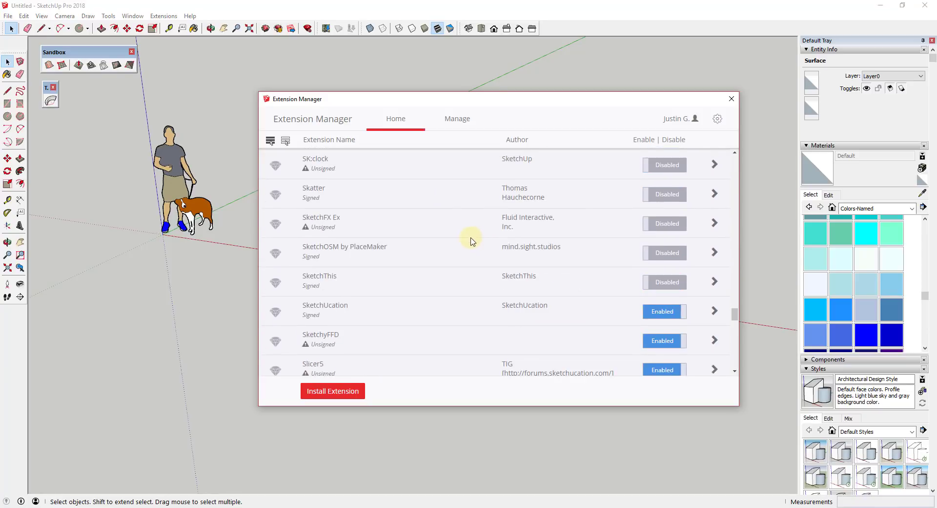
scroll(413, 246, up, 1)
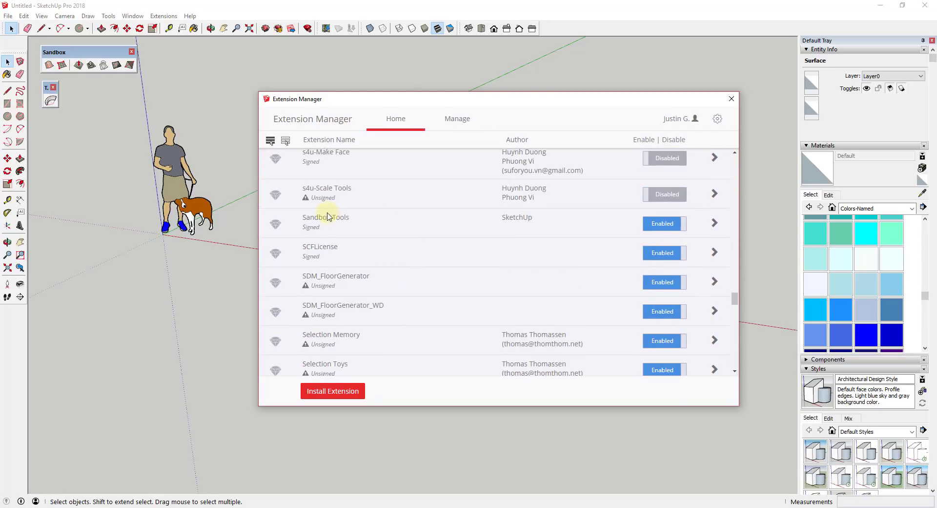
click(733, 100)
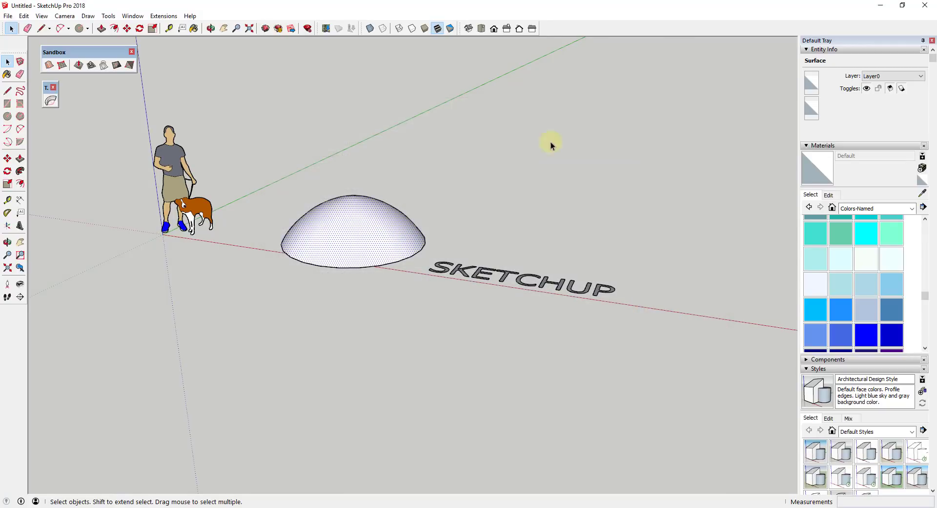
Raise the SKETCHUP text component vertically above the dome's height and move it along the red axis over the dome
middle_drag(467, 227, 550, 315)
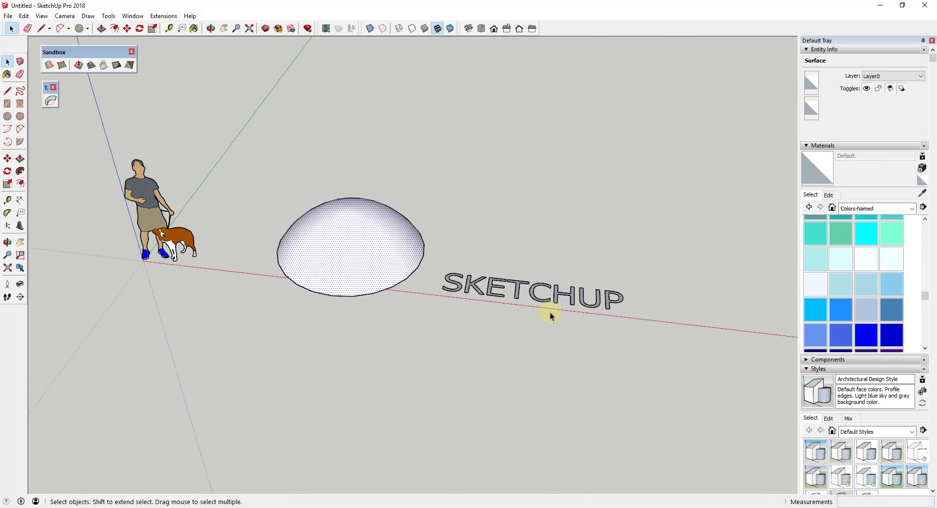
click(448, 293)
key(m)
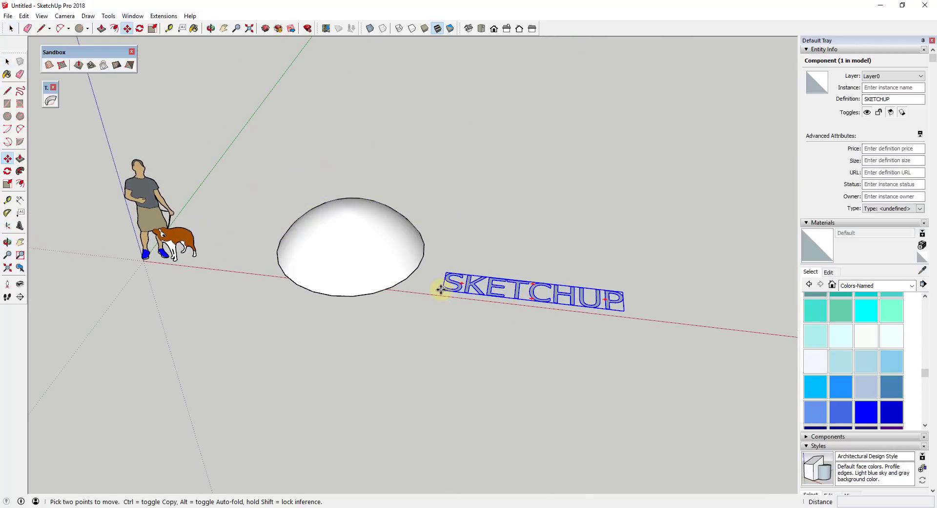
drag(441, 289, 455, 245)
key(space)
scroll(461, 258, up, 4)
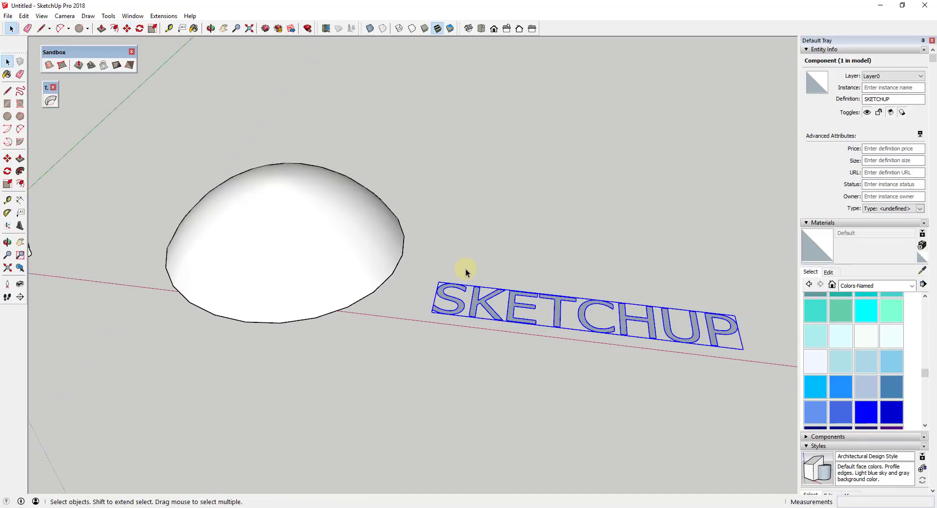
key(m)
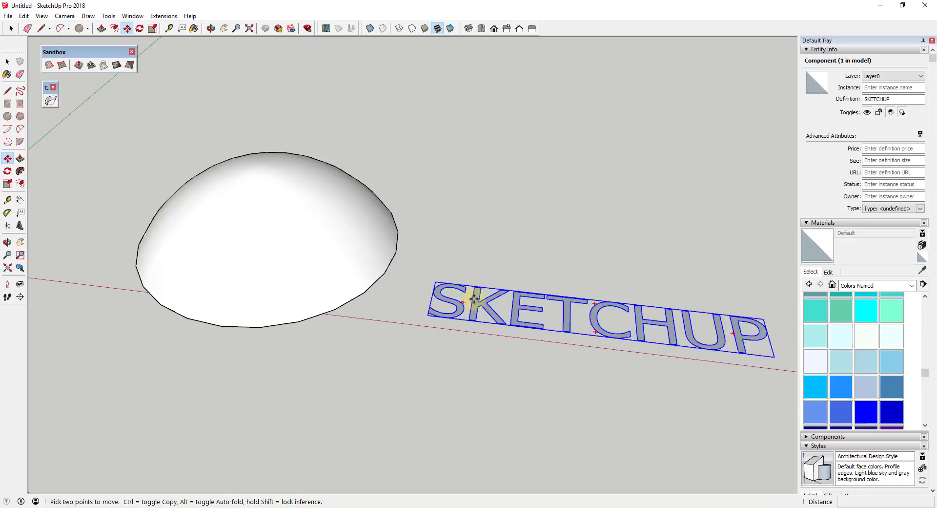
drag(477, 306, 481, 256)
shift+click(397, 253)
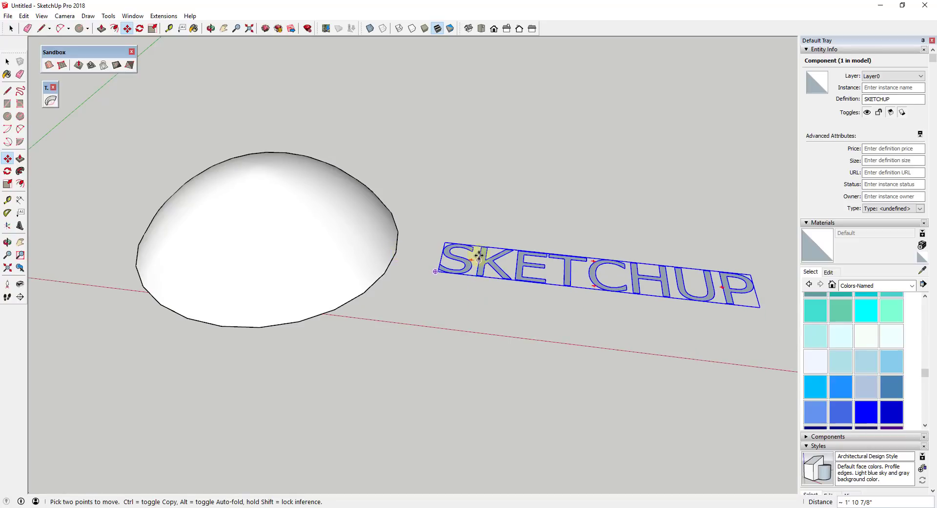
click(478, 257)
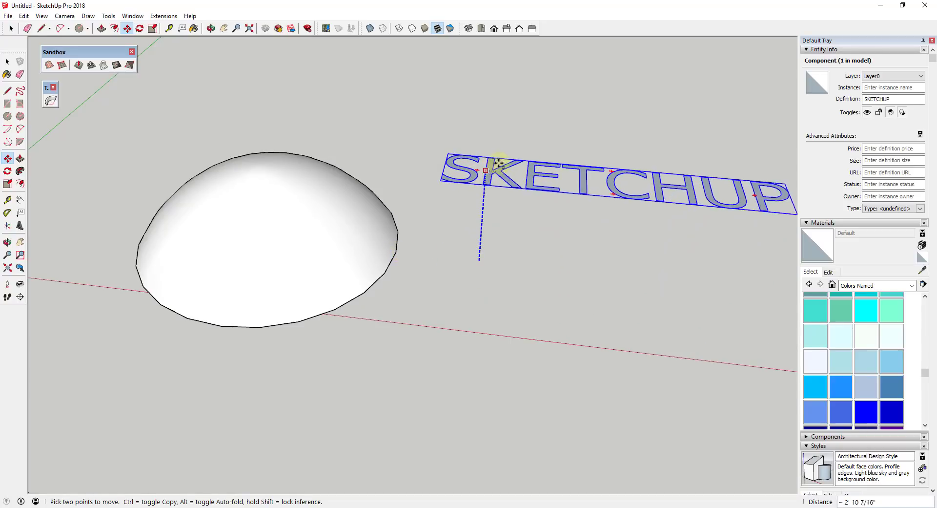
click(496, 118)
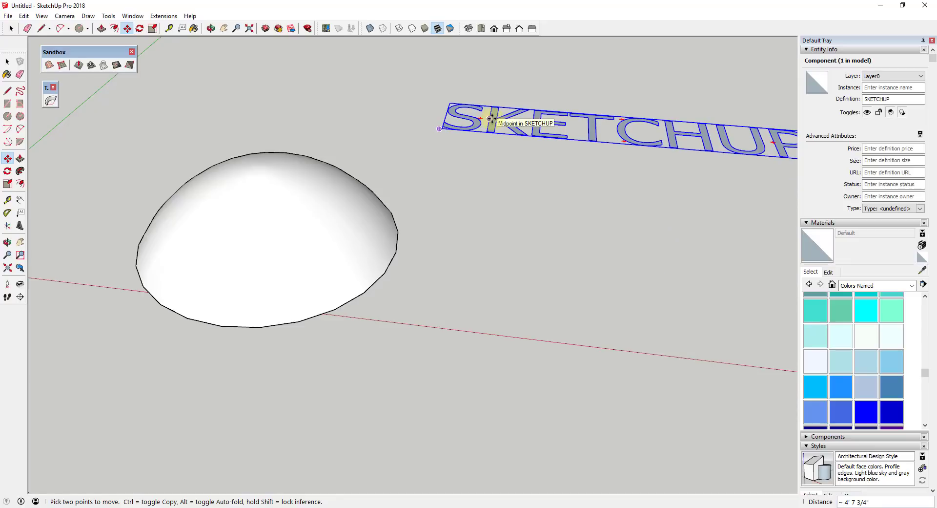
click(490, 119)
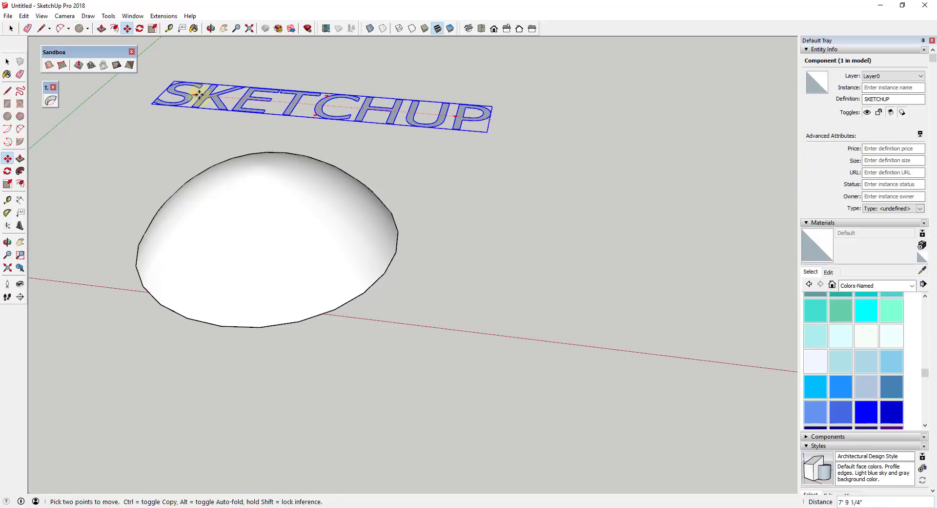
click(168, 89)
Scale the SKETCHUP text component down uniformly about its center so that it is narrower than the dome
scroll(624, 176, down, 4)
scroll(375, 132, up, 5)
mouse_move(374, 131)
middle_down()
mouse_move(404, 289)
mouse_move(423, 256)
middle_up()
scroll(423, 256, down, 4)
scroll(466, 260, down, 2)
key(s)
ctrl+click(537, 261)
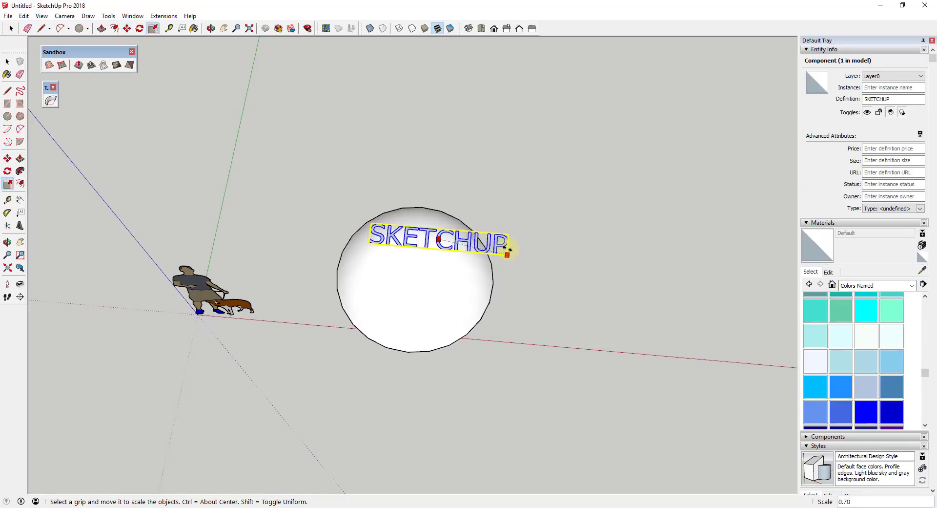
click(509, 250)
key(space)
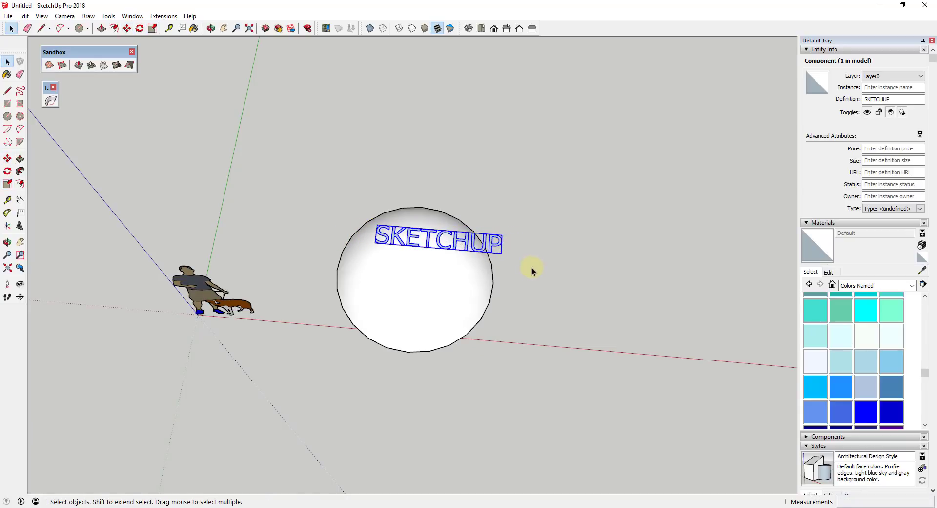
Move the SKETCHUP text component along the red axis by about 12 inches to center it over the dome
key(m)
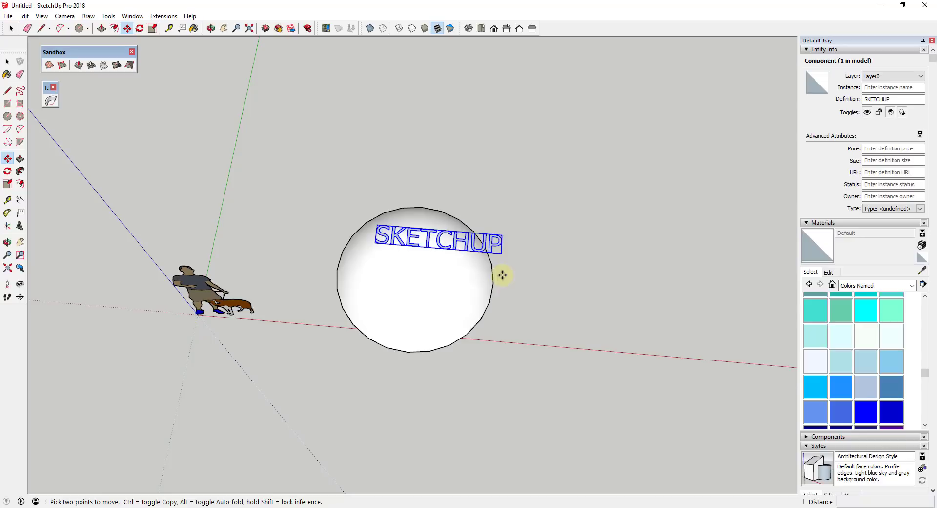
click(436, 240)
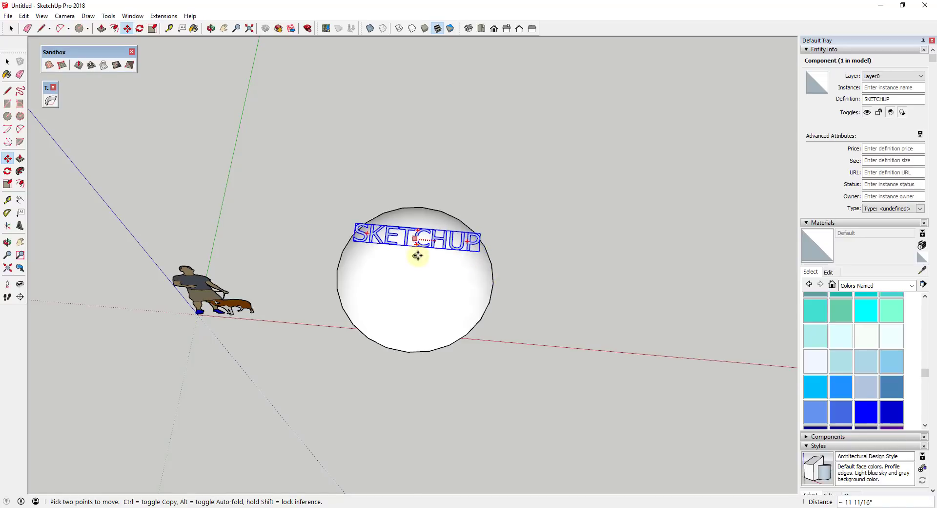
click(414, 257)
key(space)
mouse_move(439, 274)
middle_down()
mouse_move(435, 119)
mouse_move(459, 415)
middle_up()
Move the SKETCHUP text component along the green axis by about 8 inches to the middle of the dome
key(m)
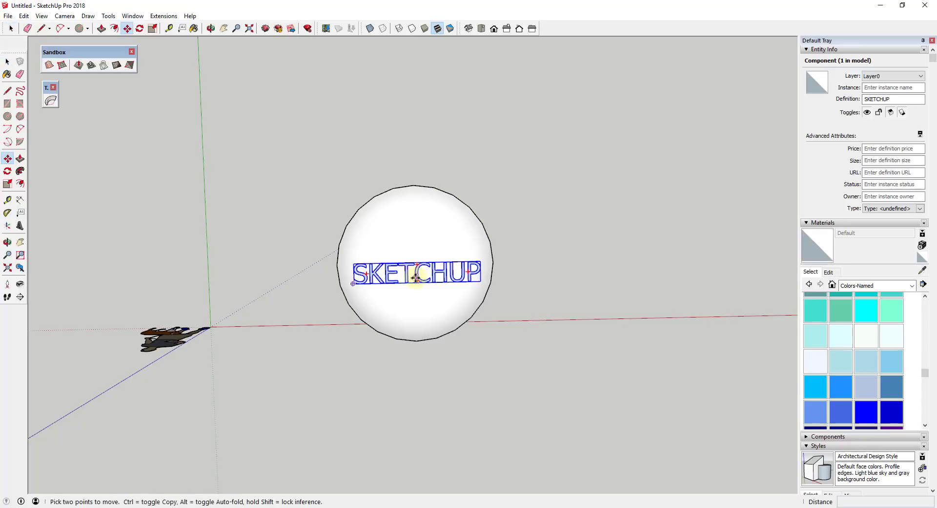
click(416, 274)
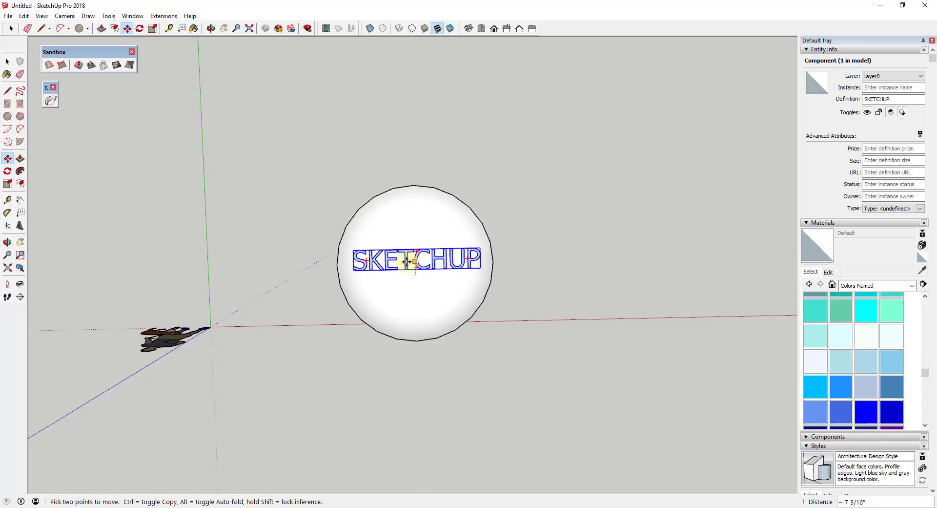
middle_drag(414, 266, 429, 100)
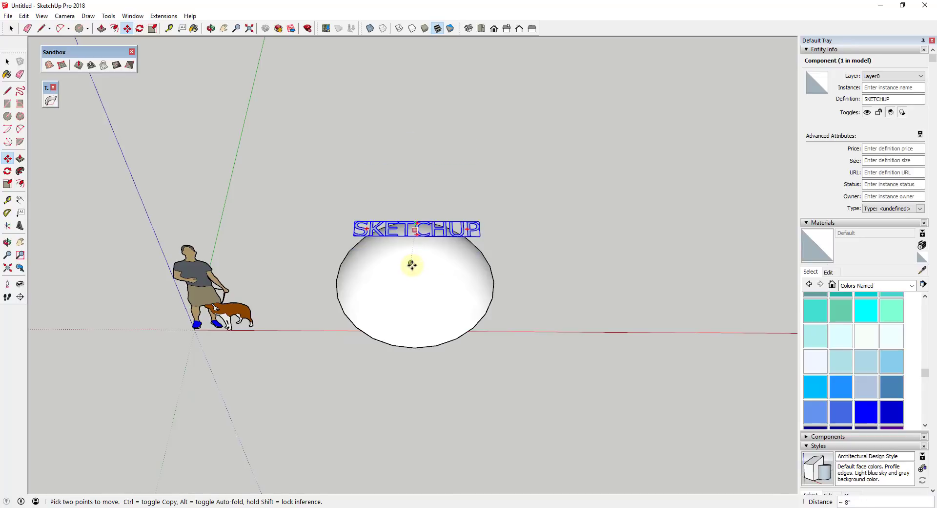
click(416, 248)
key(o)
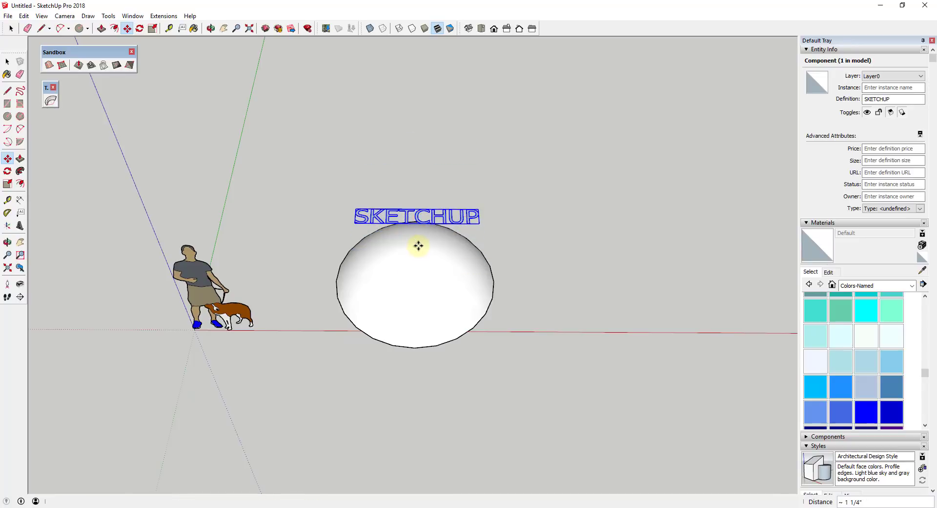
drag(417, 247, 412, 374)
middle_drag(412, 374, 473, 189)
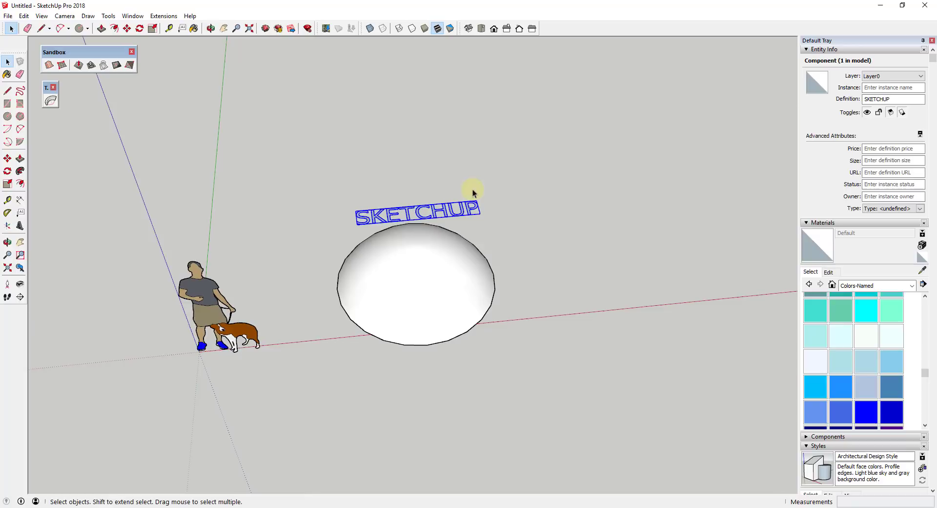
Explode the SKETCHUP text component floating above the dome into loose geometry and keep the letters selected
scroll(412, 235, up, 5)
middle_drag(396, 250, 458, 184)
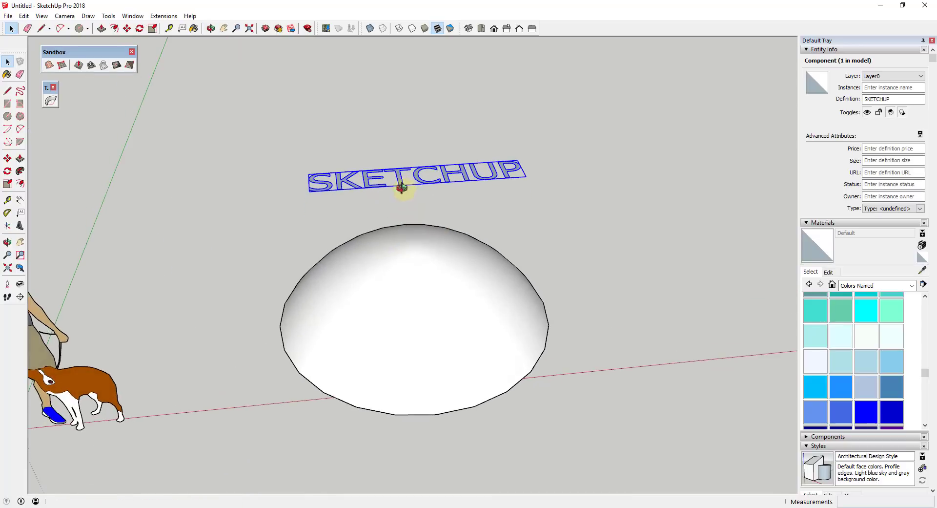
click(424, 284)
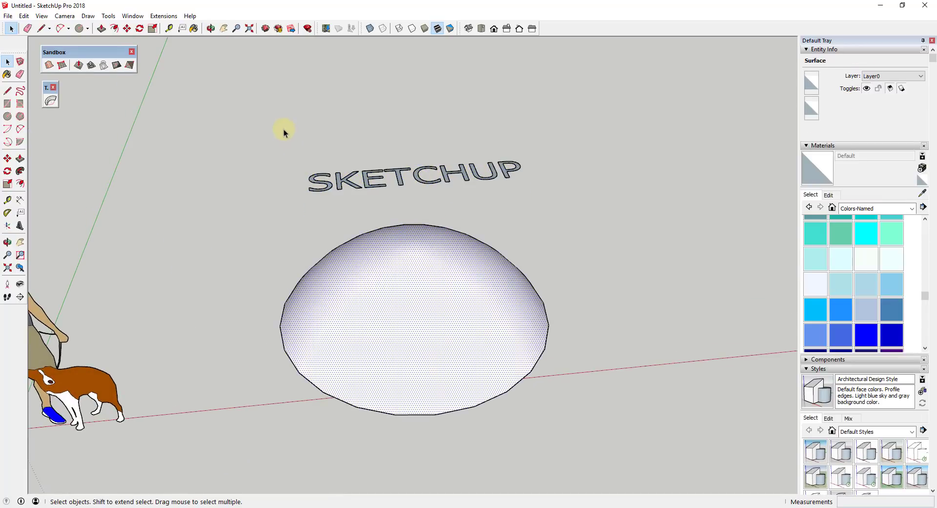
mouse_move(284, 132)
mouse_down()
mouse_move(421, 195)
mouse_move(576, 211)
mouse_up()
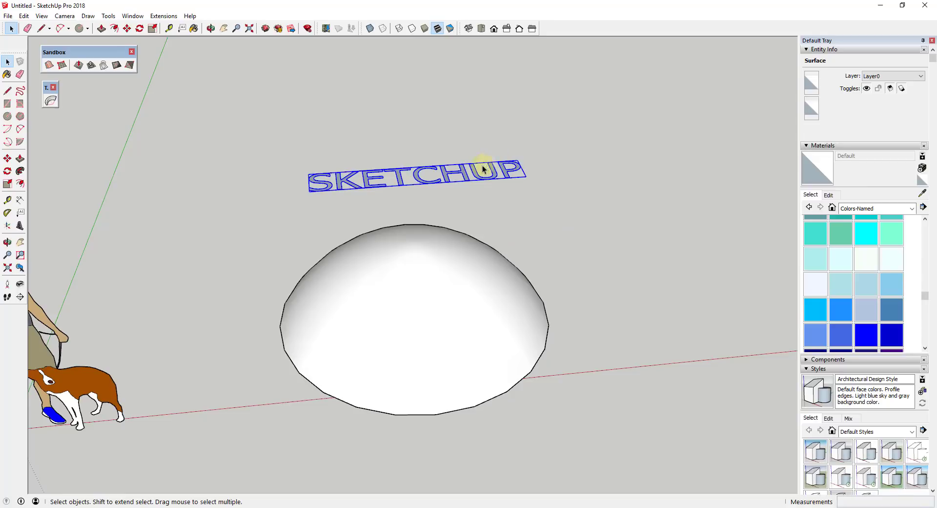
right_click(398, 176)
click(418, 192)
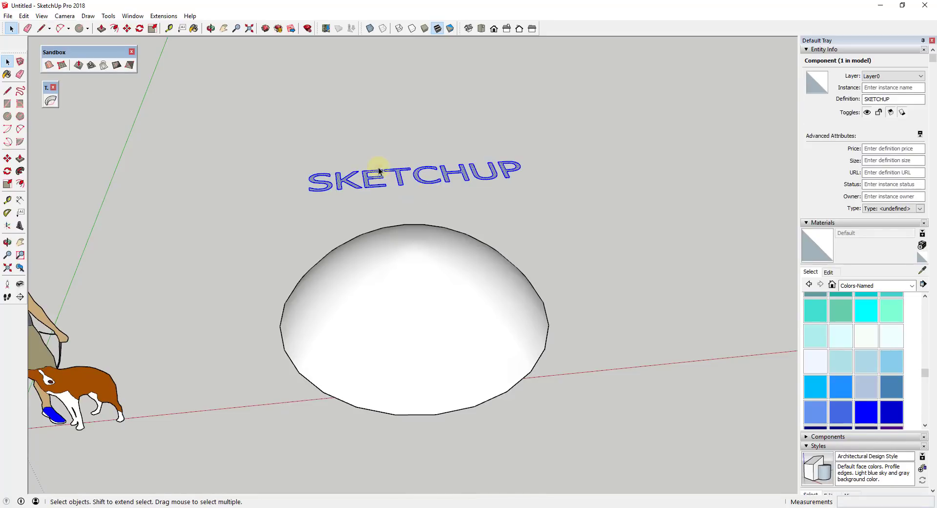
scroll(379, 171, up, 2)
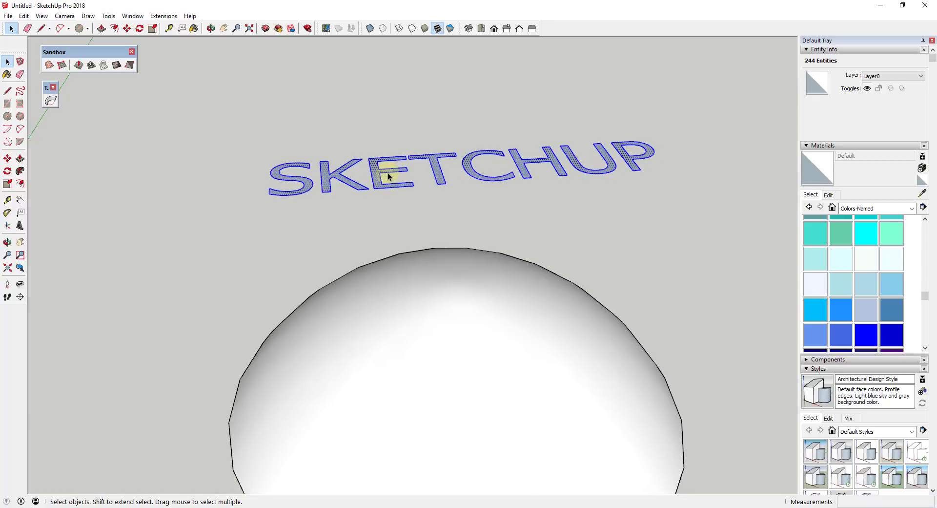
scroll(393, 182, down, 3)
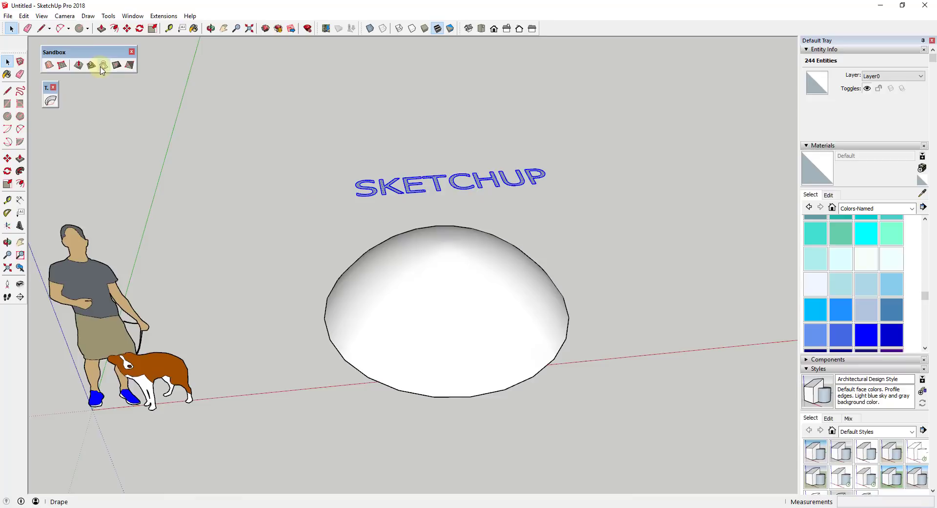
Drape the selected SKETCHUP letter outlines onto the dome surface
click(103, 67)
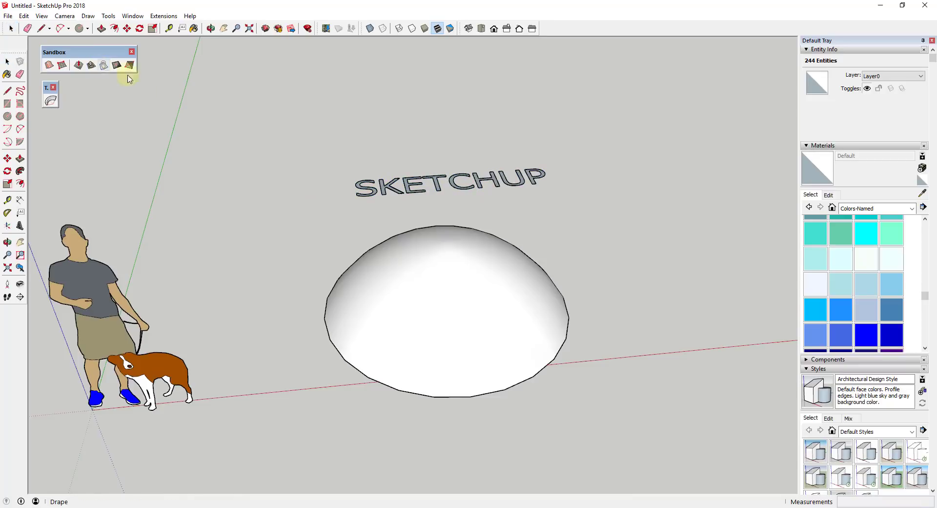
click(452, 274)
key(space)
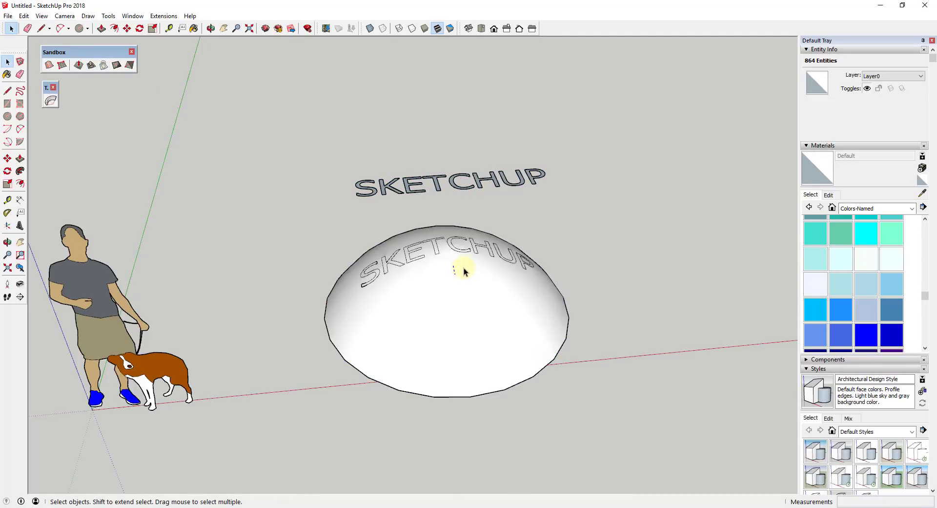
click(463, 269)
Examine the draped letters up close, selecting the dome surface and the letters E and T to check which outlines form separate surfaces
mouse_move(371, 254)
middle_down()
mouse_move(410, 280)
mouse_move(596, 340)
mouse_move(768, 351)
mouse_move(764, 341)
middle_up()
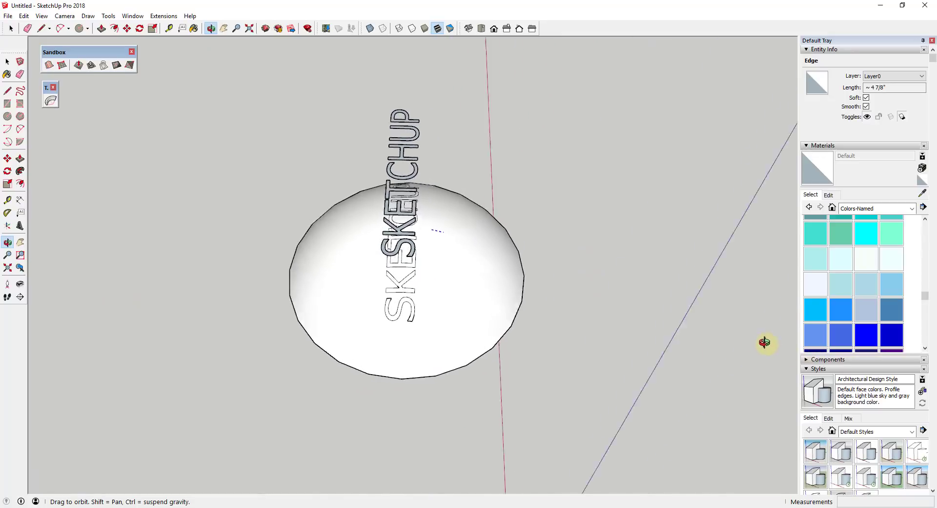
scroll(412, 282, up, 5)
scroll(400, 334, up, 2)
mouse_move(402, 334)
middle_down()
mouse_move(144, 238)
mouse_move(67, 308)
middle_up()
scroll(239, 288, down, 4)
scroll(210, 239, up, 8)
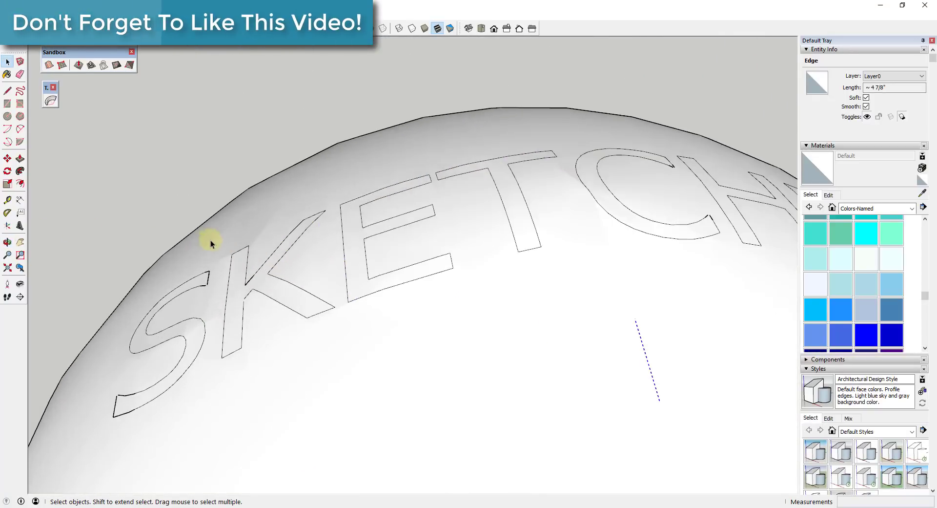
click(250, 303)
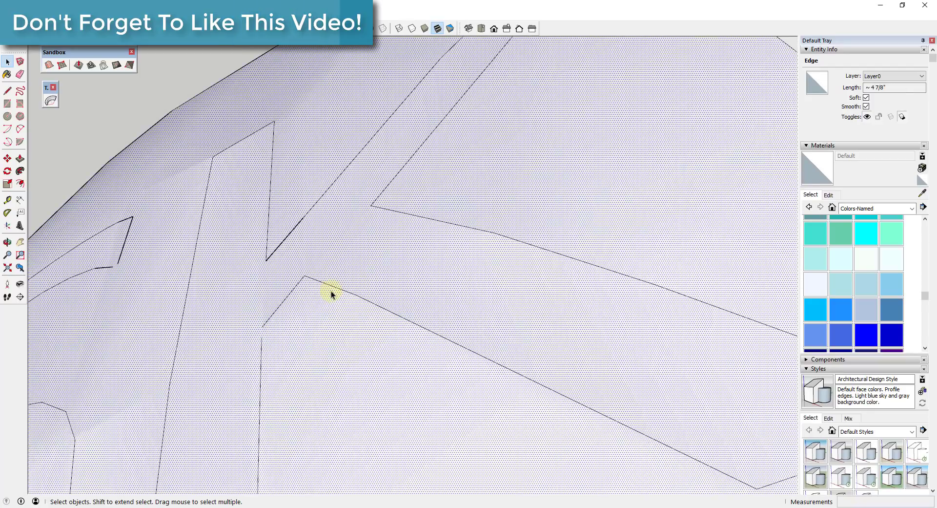
scroll(313, 291, down, 5)
scroll(285, 288, down, 5)
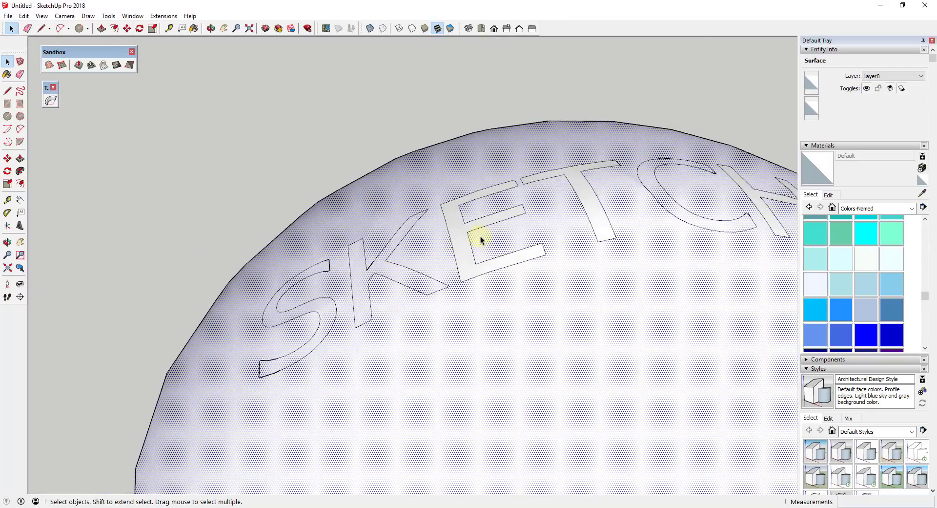
click(463, 238)
click(594, 218)
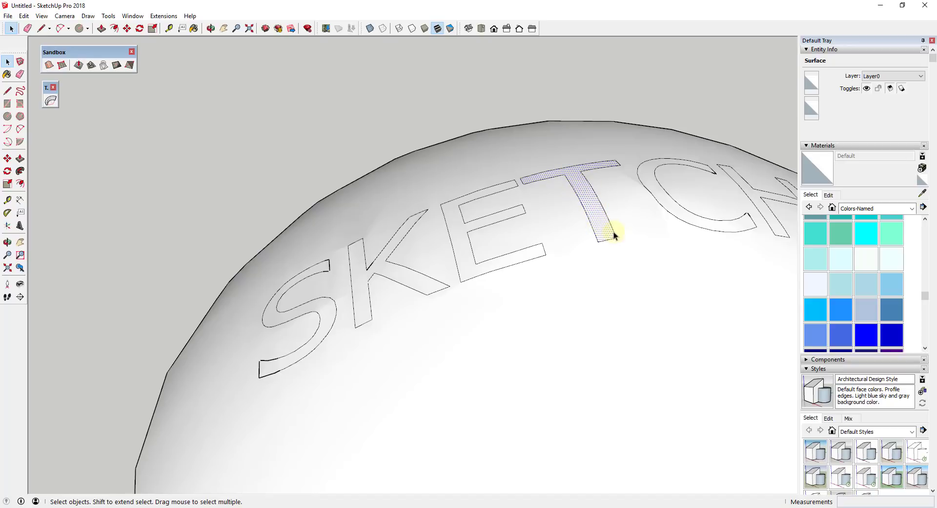
Try painting the draped letter T with the 0098_DodgerBlue material and undo the fill
scroll(614, 231, down, 8)
scroll(605, 218, up, 5)
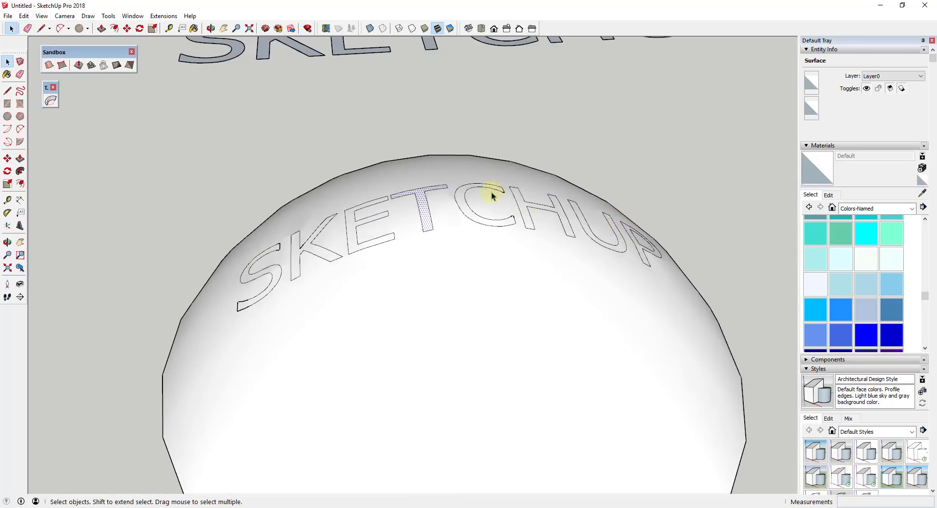
click(850, 311)
click(432, 215)
key(space)
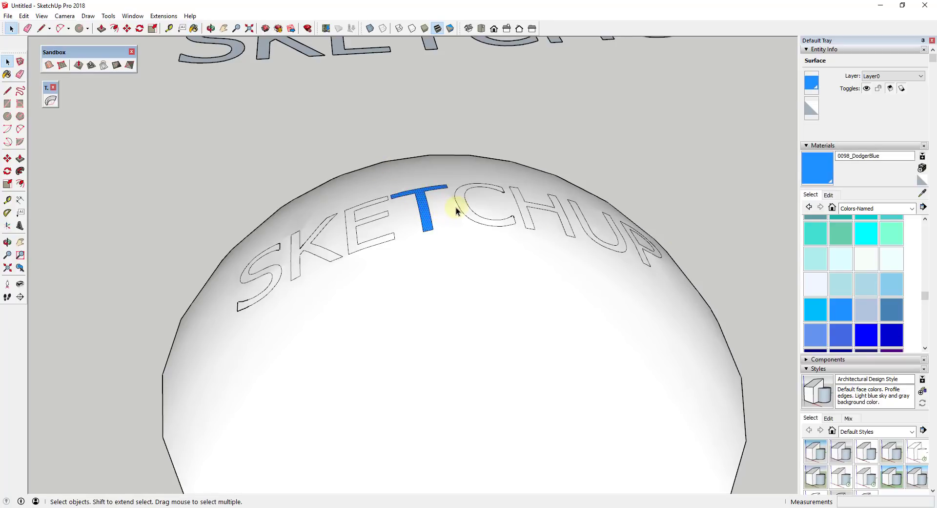
key(ctrl+z)
Turn on the display of hidden geometry to reveal the dome's facet edges around the draped letter S
scroll(299, 244, down, 5)
scroll(262, 282, up, 10)
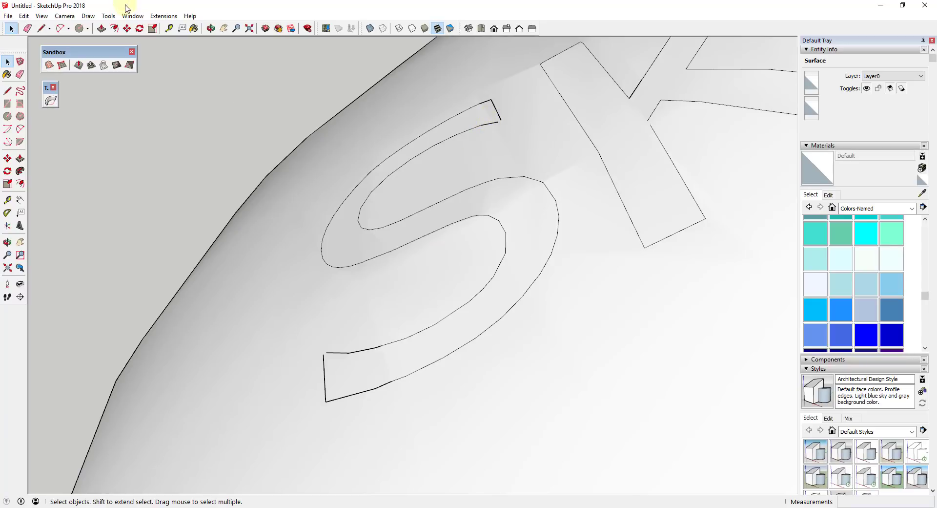
click(41, 15)
click(60, 49)
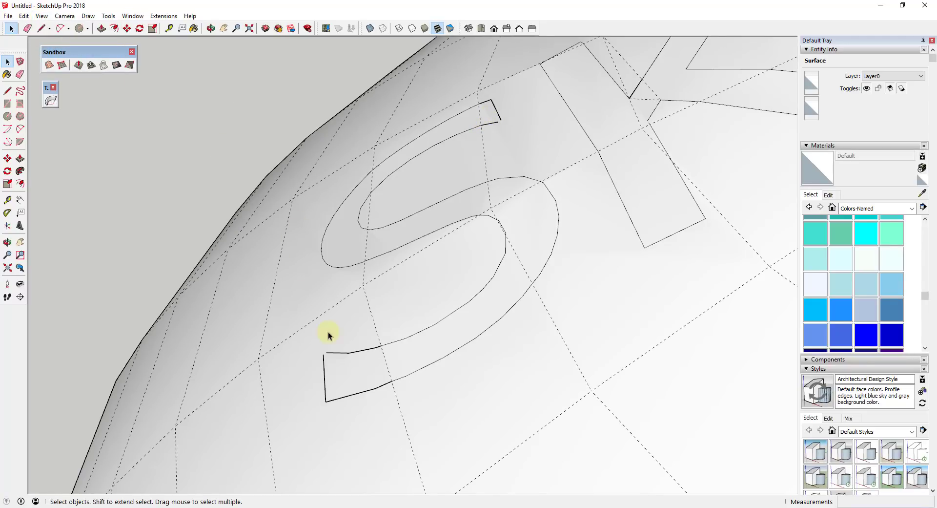
Close the gap in the outline at the lower end of the draped letter S with a short line
key(l)
scroll(324, 350, up, 2)
click(324, 354)
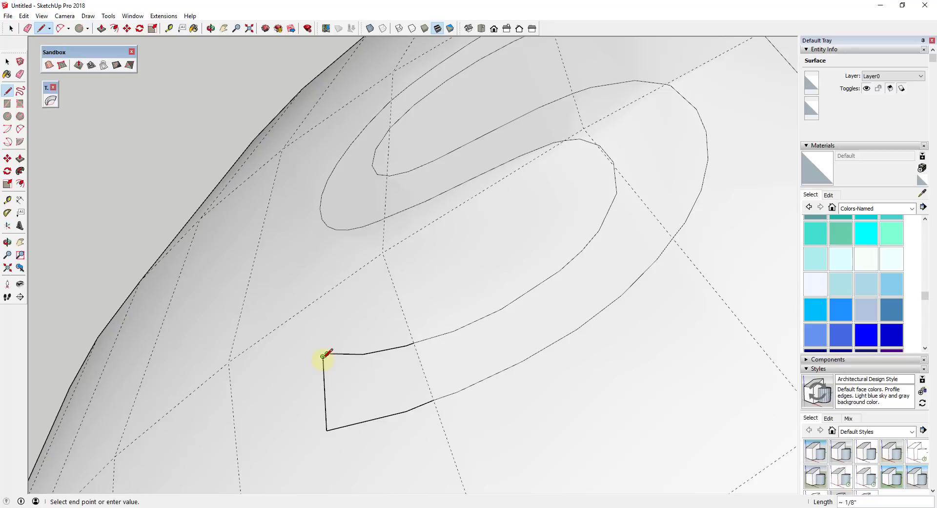
key(Escape)
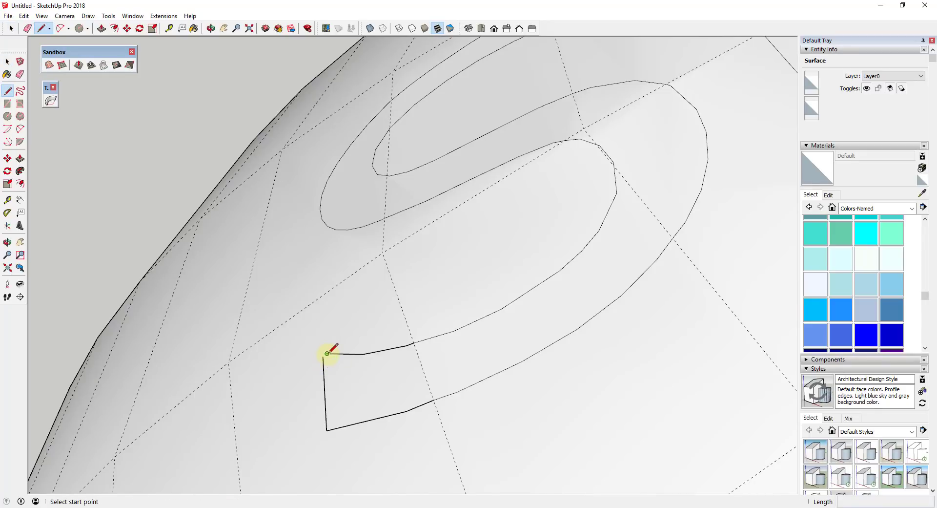
click(327, 353)
key(Escape)
key(space)
Draw a short line between the two open endpoints at the upper tip of the draped letter S
scroll(404, 304, down, 3)
scroll(547, 156, up, 5)
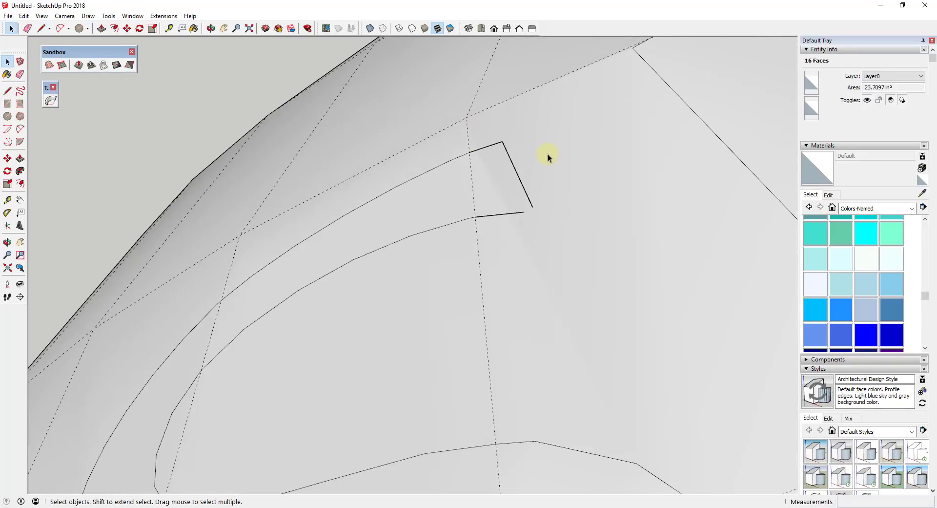
key(l)
click(524, 211)
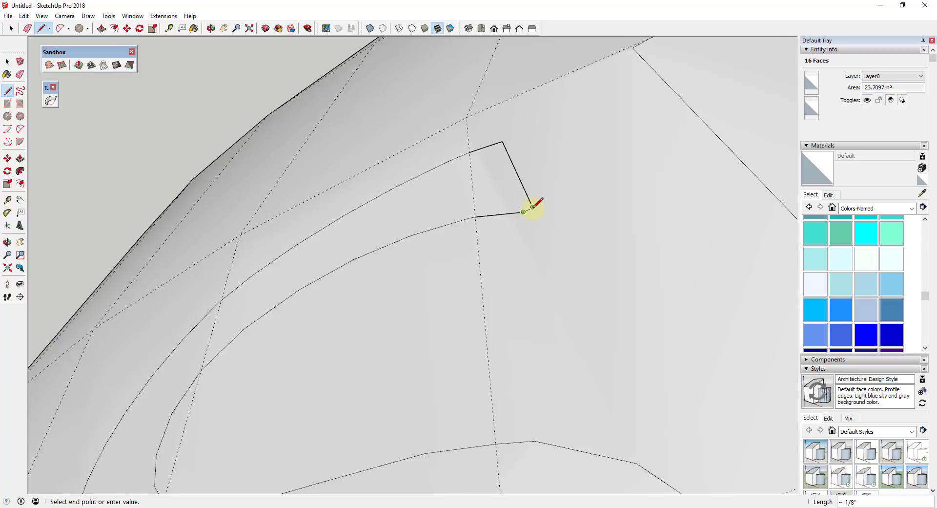
key(space)
Check the faces of the draped letter K and erase the stray hidden edges at the base of its upper arm
scroll(450, 217, down, 5)
scroll(427, 214, up, 6)
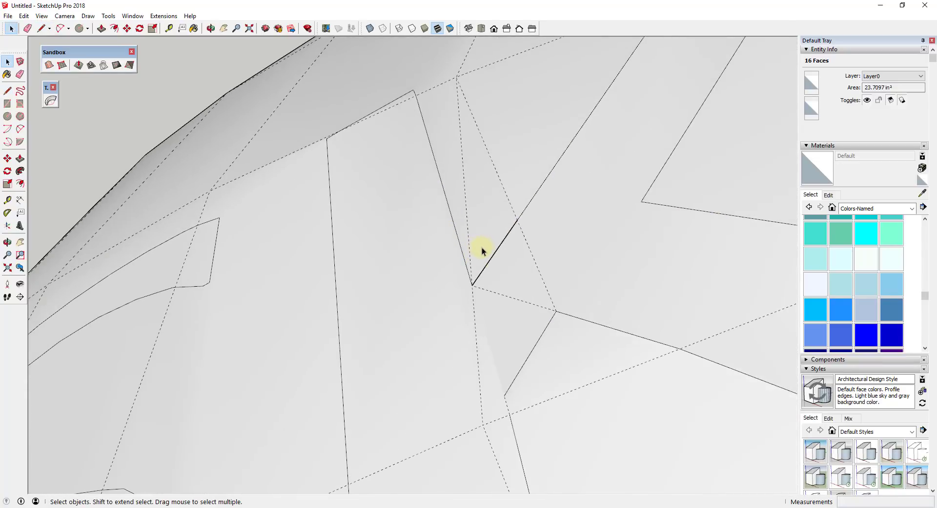
scroll(537, 283, down, 5)
scroll(528, 280, up, 5)
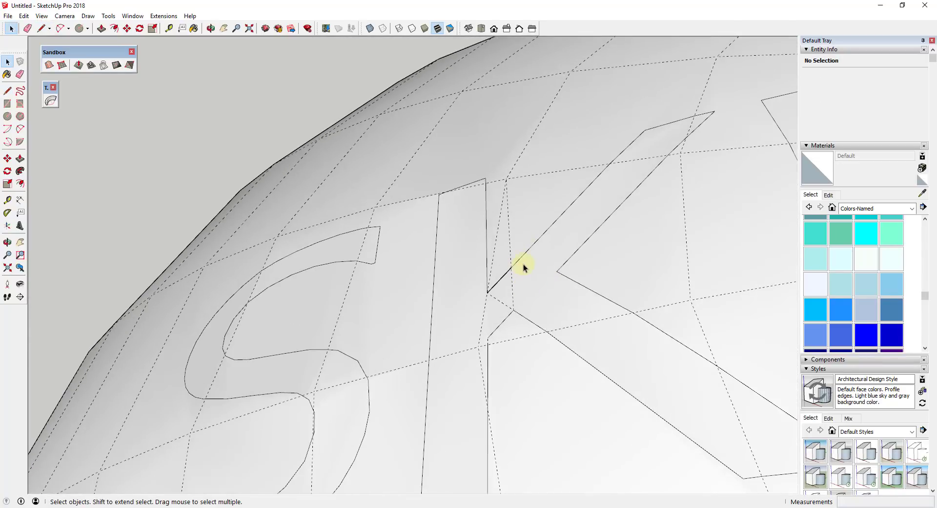
scroll(508, 244, down, 5)
click(613, 236)
mouse_move(614, 236)
middle_down()
mouse_move(565, 241)
mouse_move(509, 155)
mouse_move(569, 182)
middle_up()
scroll(553, 232, down, 5)
scroll(523, 226, up, 5)
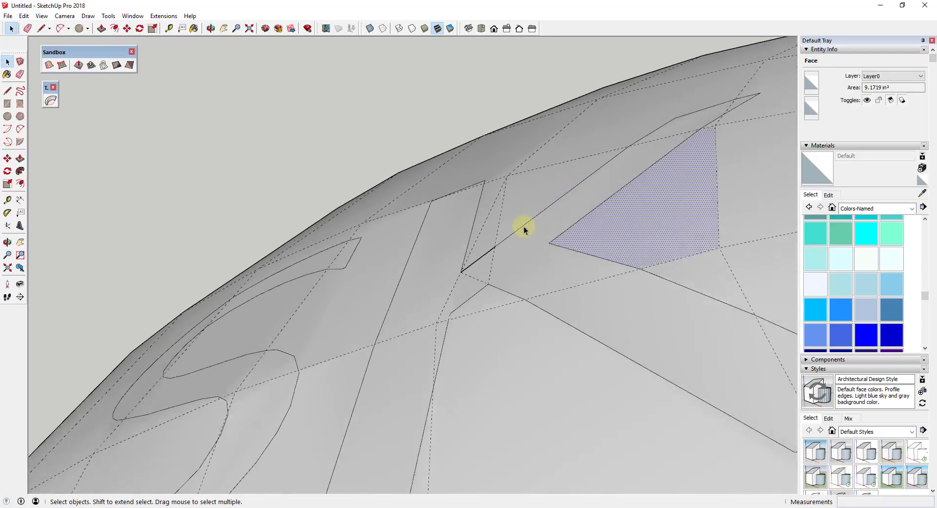
key(e)
click(487, 225)
scroll(489, 284, down, 2)
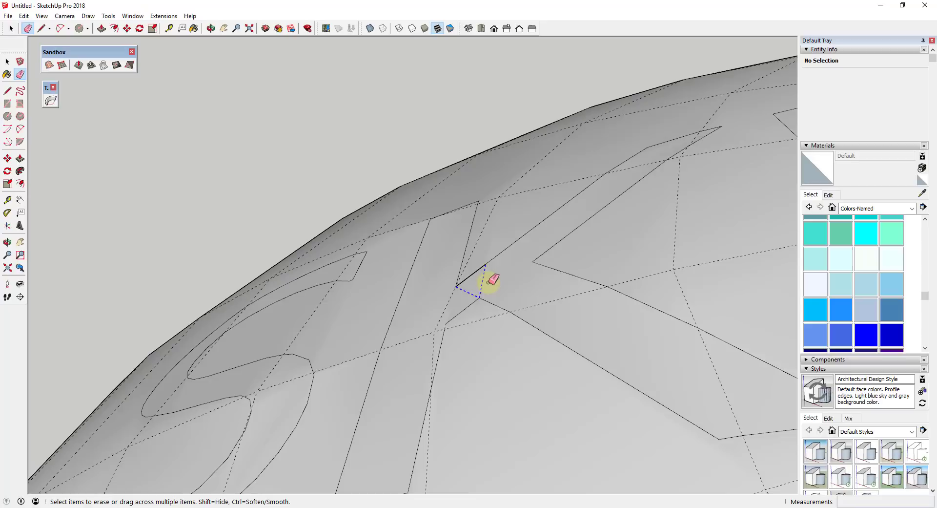
Redraw the outer edge of the K's upper arm down to its inner corner and check the adjacent face by selecting it
key(space)
click(505, 263)
middle_drag(505, 264, 551, 290)
key(l)
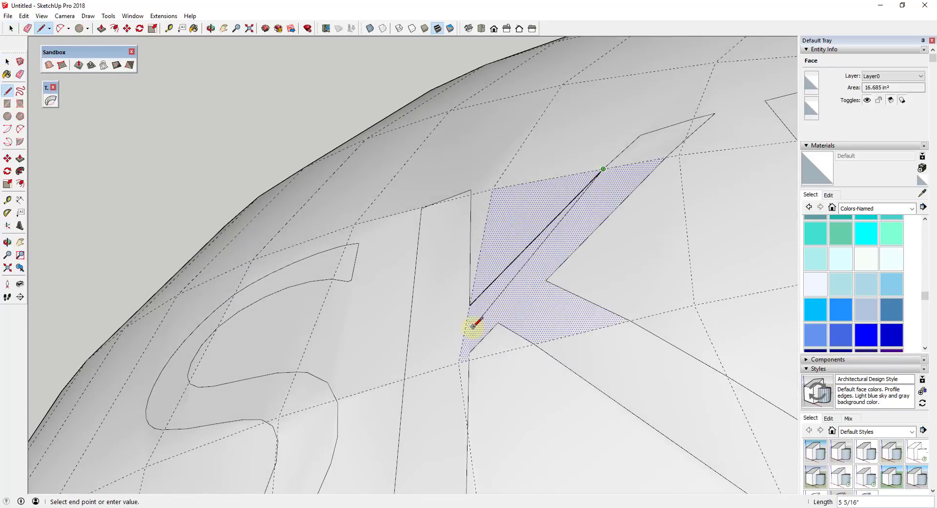
click(472, 302)
key(space)
click(628, 236)
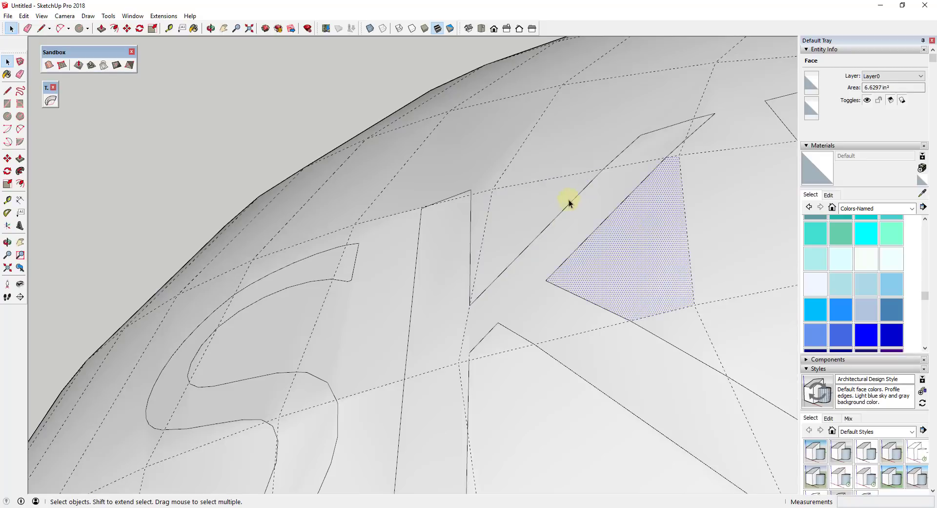
scroll(470, 344, down, 3)
scroll(470, 344, up, 8)
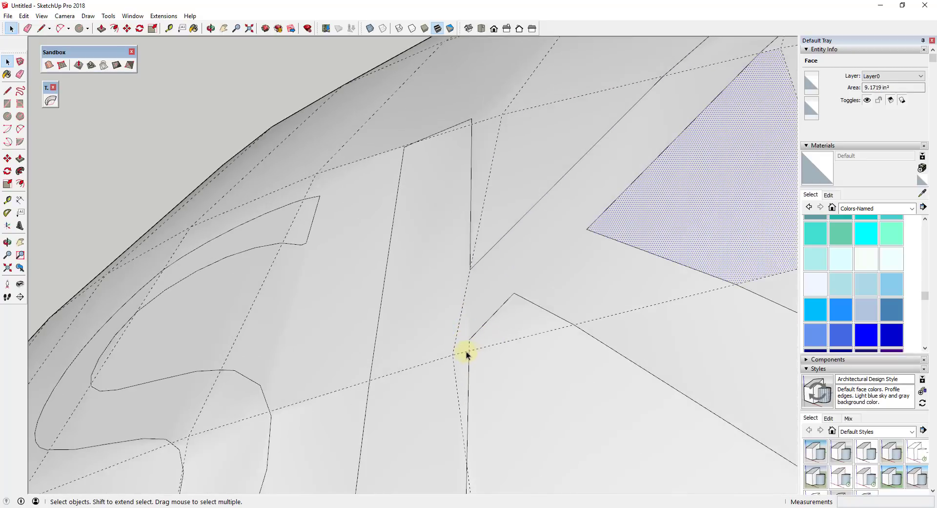
Redraw the missing edge where the K's lower arm meets its stem and check the adjacent faces by selecting them
key(l)
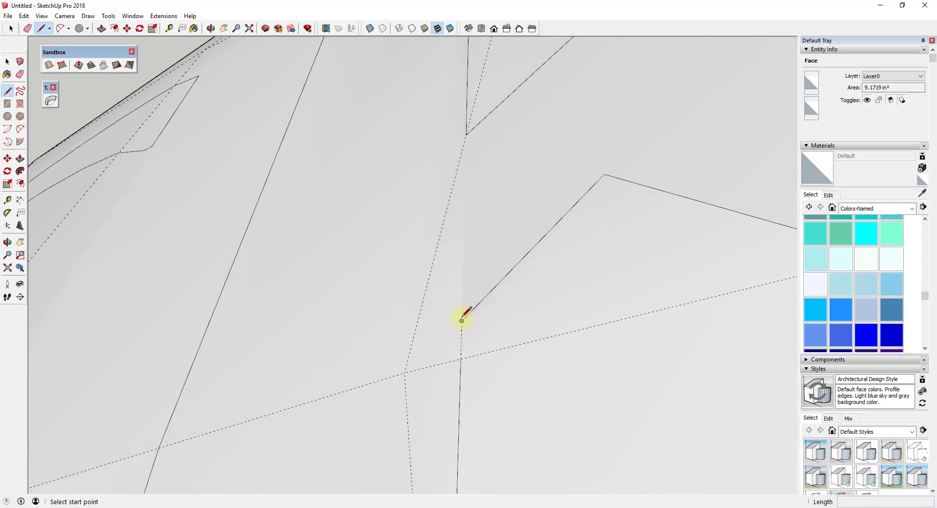
click(462, 321)
click(462, 356)
key(space)
click(470, 272)
scroll(473, 281, down, 5)
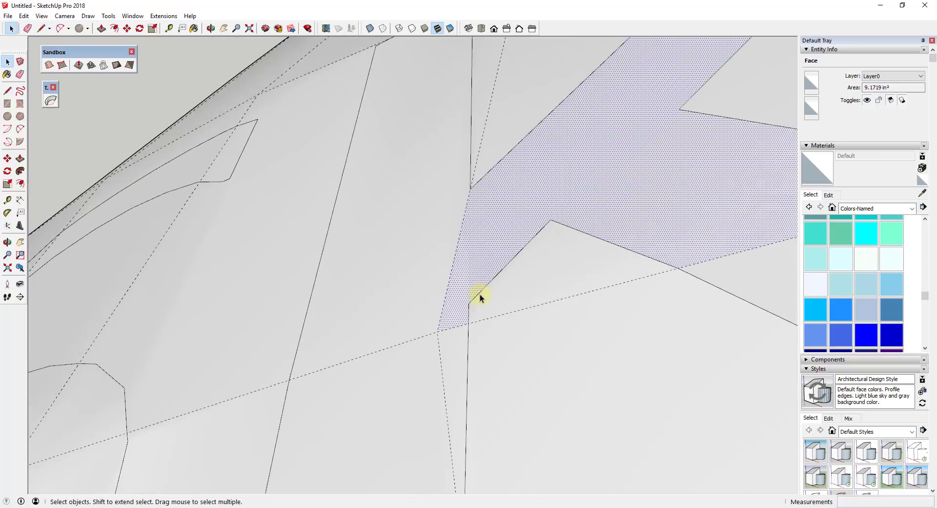
click(427, 253)
click(425, 378)
click(561, 314)
scroll(560, 314, down, 3)
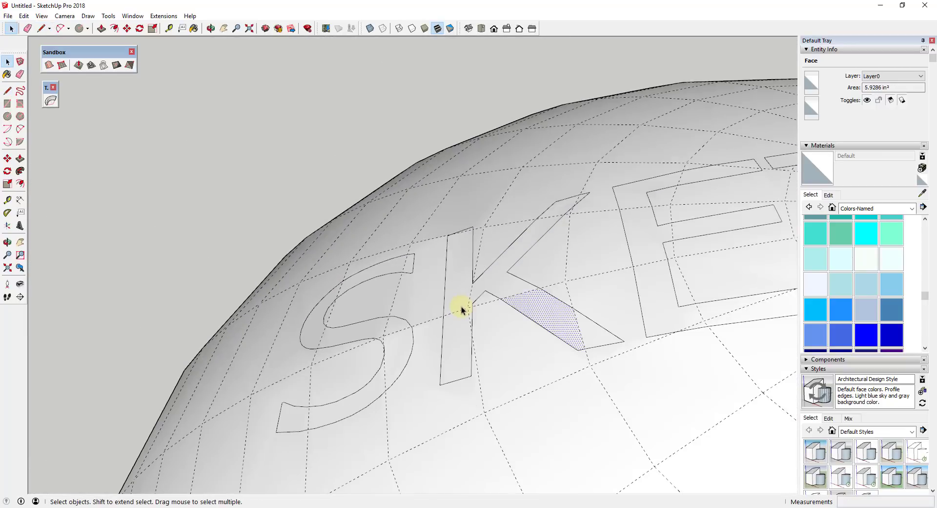
Close the gap in the outline at the lower tip of the draped letter C with a short line
scroll(635, 263, down, 3)
middle_drag(727, 257, 368, 292)
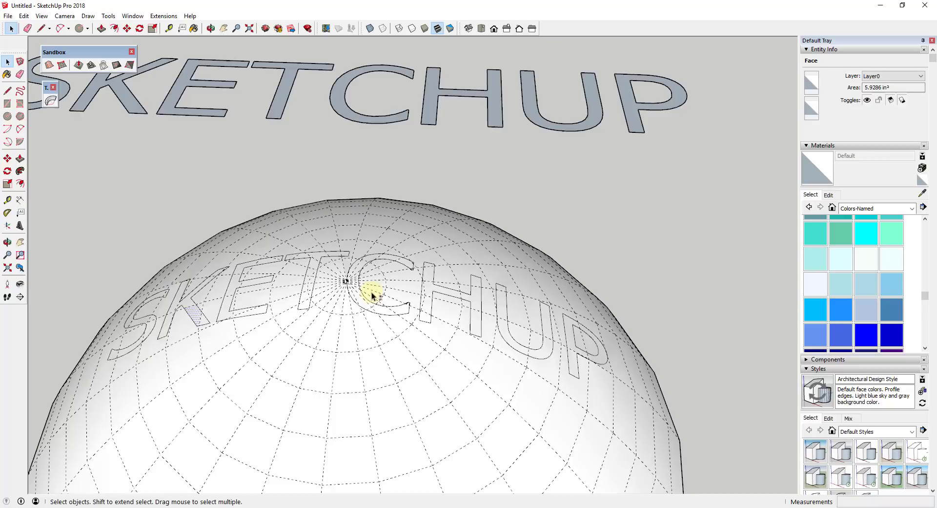
scroll(400, 308, up, 3)
scroll(419, 317, up, 3)
key(l)
scroll(414, 314, up, 3)
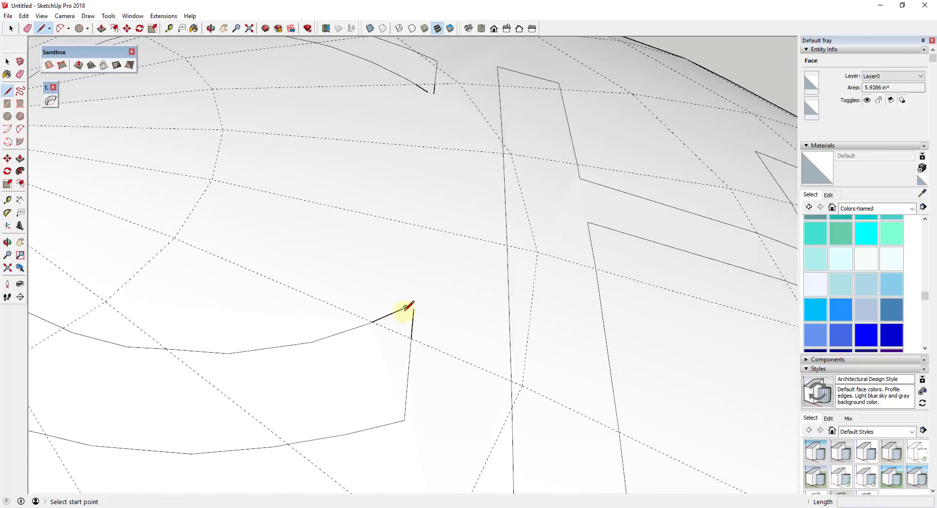
click(414, 308)
key(space)
Connect the two open endpoints at the upper tip of the draped letter C with a line about 1/8" long
scroll(418, 331, down, 4)
scroll(421, 188, up, 5)
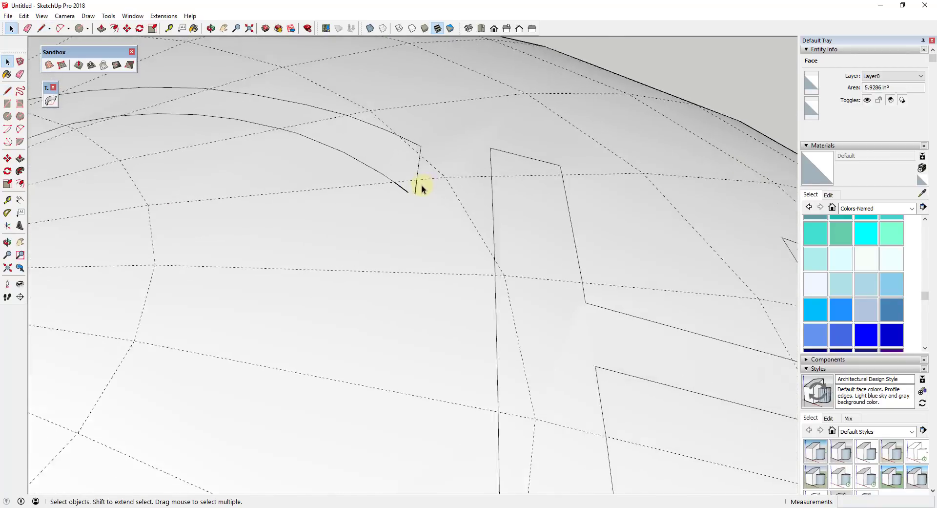
key(l)
click(401, 195)
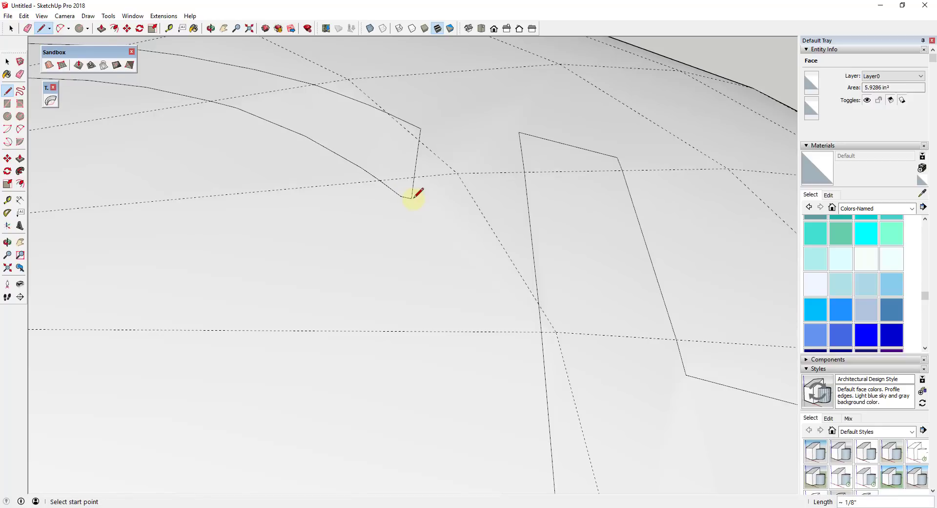
key(space)
scroll(388, 163, down, 10)
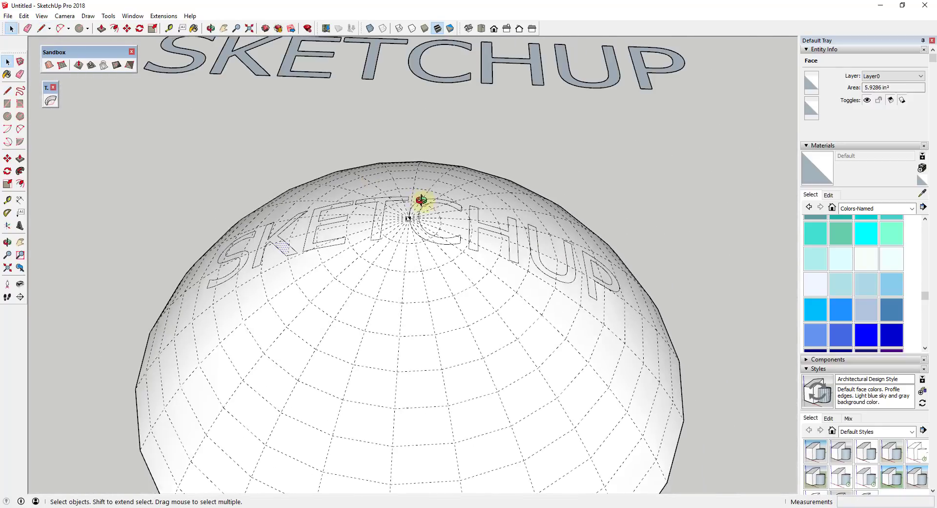
Turn off the hidden geometry display and check the draped letters by selecting their surfaces
mouse_move(421, 200)
middle_down()
mouse_move(492, 184)
mouse_move(306, 137)
middle_up()
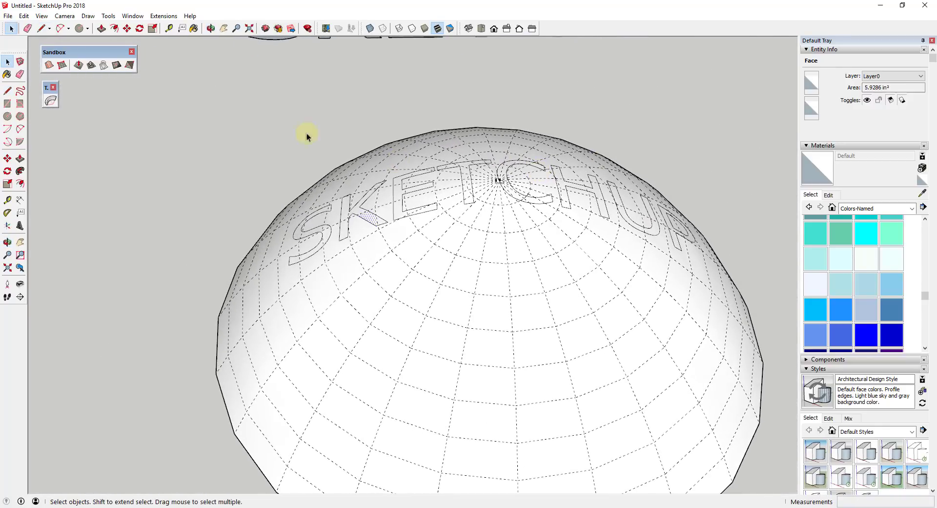
click(43, 16)
click(63, 54)
scroll(358, 213, up, 3)
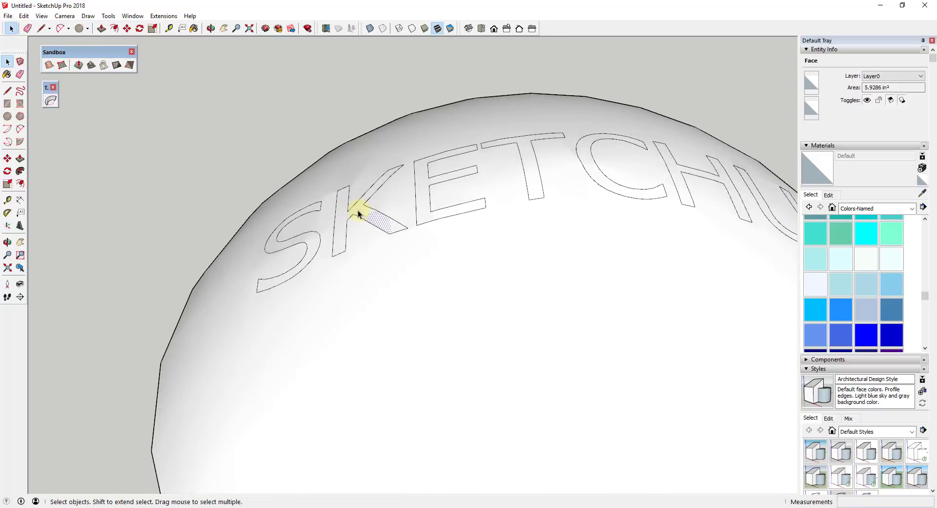
click(323, 238)
click(422, 201)
scroll(371, 224, down, 5)
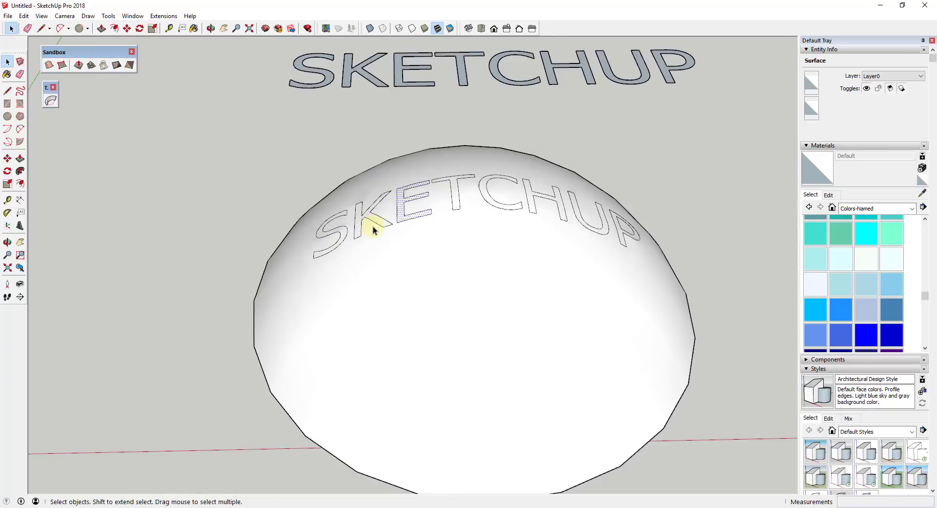
scroll(449, 192, up, 4)
scroll(492, 192, down, 3)
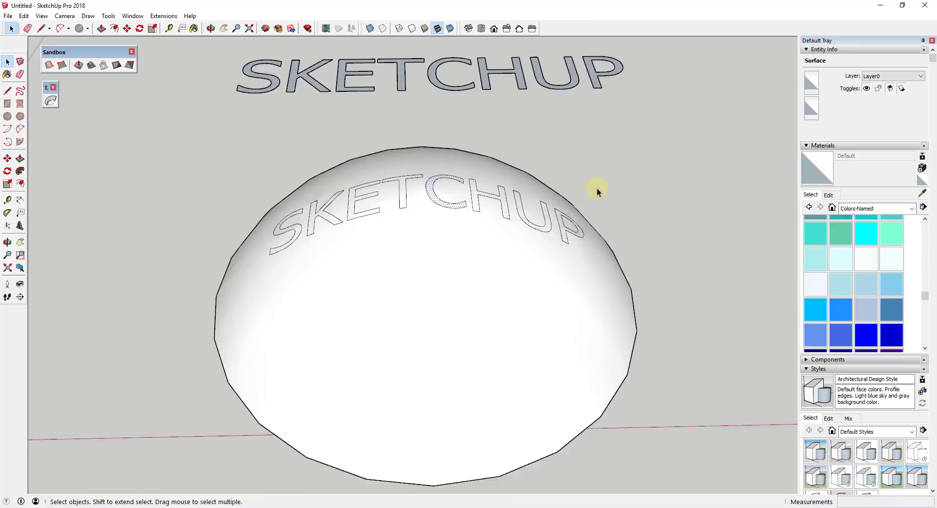
Close the dome's open underside with a face using the Line tool on its base edge, and select that face
middle_drag(596, 193, 534, 209)
scroll(440, 192, down, 3)
middle_drag(440, 192, 564, 286)
scroll(666, 310, down, 3)
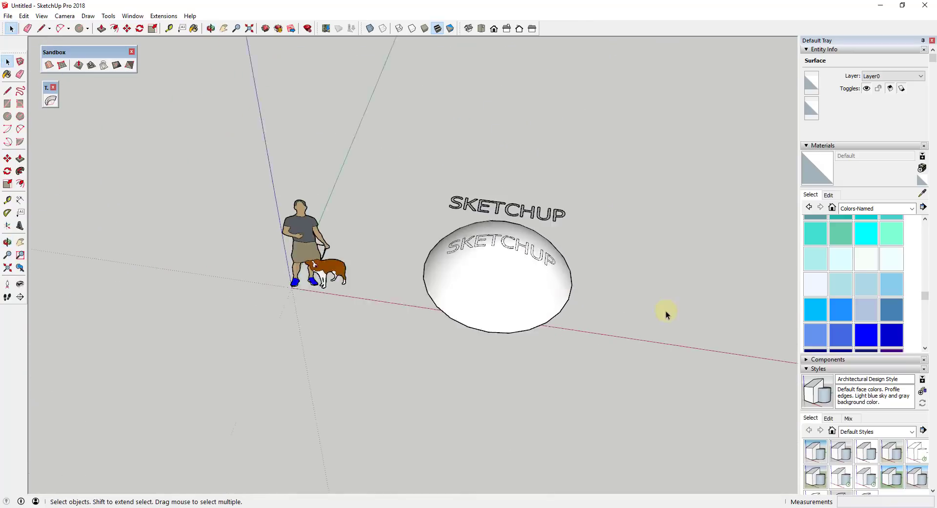
middle_drag(666, 311, 701, 333)
scroll(542, 253, down, 3)
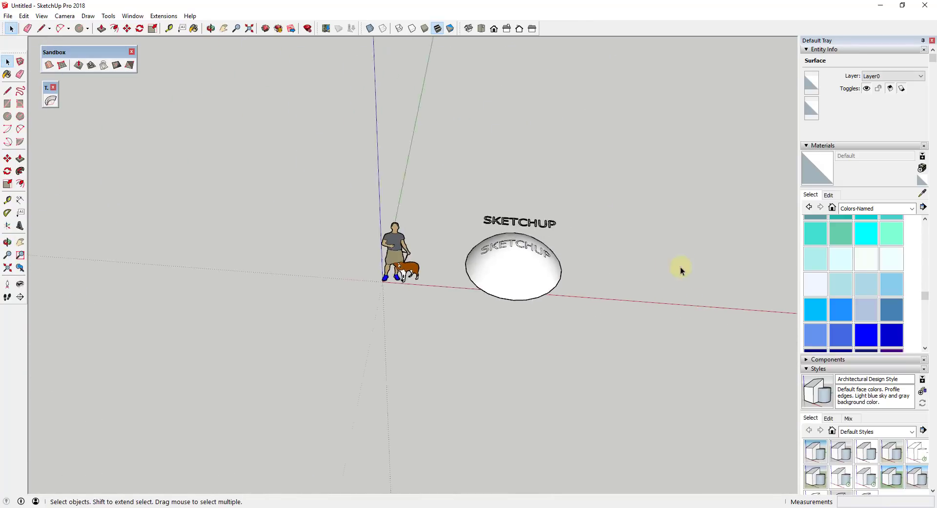
scroll(684, 267, up, 2)
mouse_move(469, 343)
middle_down()
mouse_move(491, 196)
mouse_move(451, 248)
middle_up()
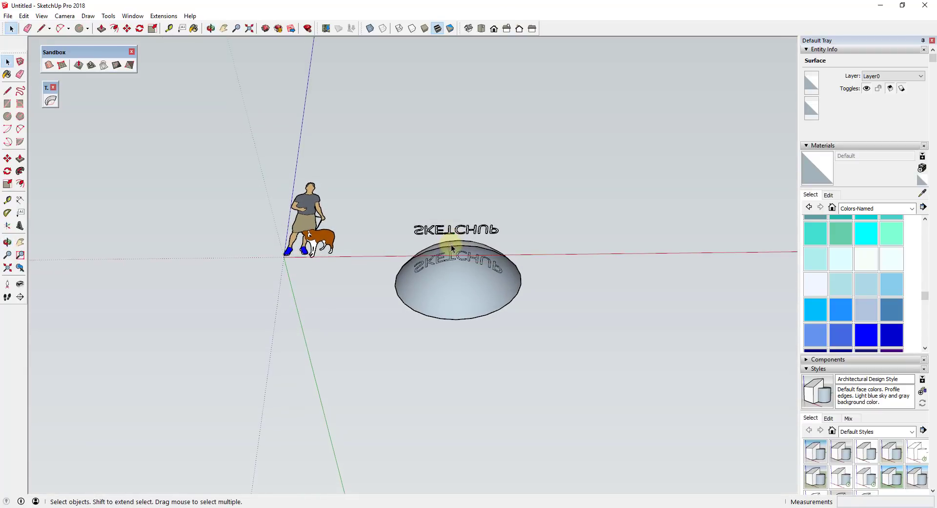
key(l)
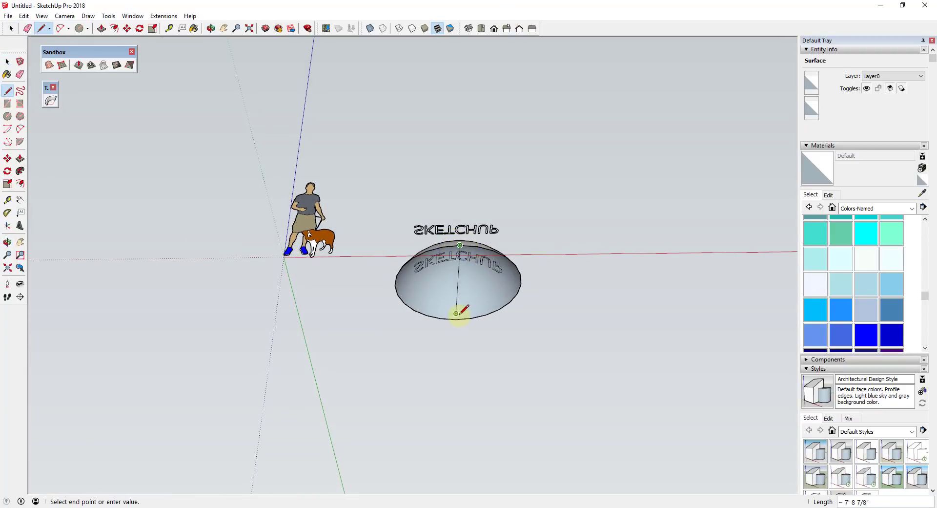
key(Escape)
key(space)
click(462, 285)
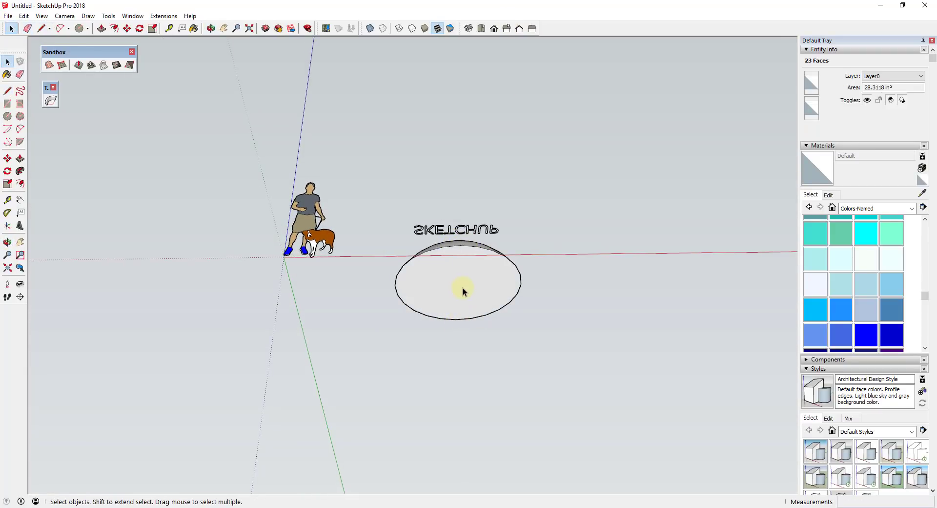
Copy the circular base face straight up to about 5' 5" above the dome's base
key(m)
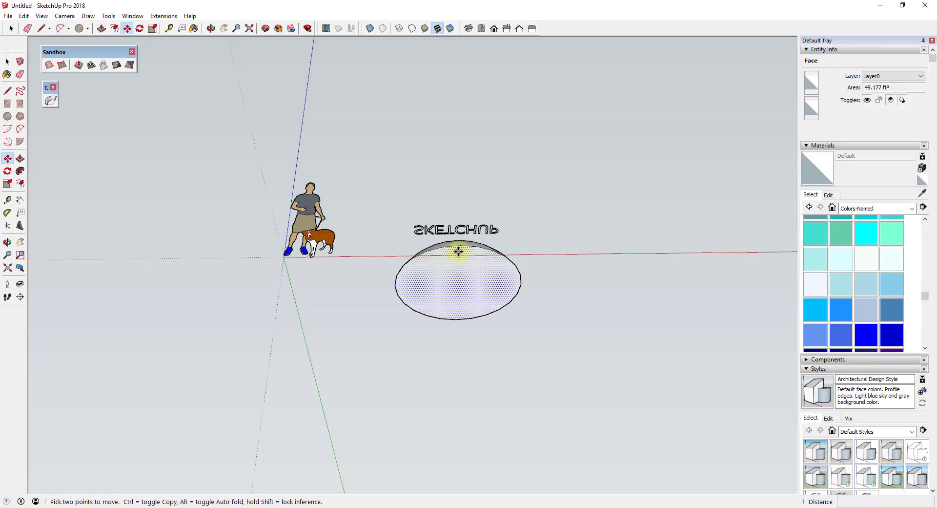
middle_drag(459, 251, 458, 293)
key(ctrl)
click(459, 293)
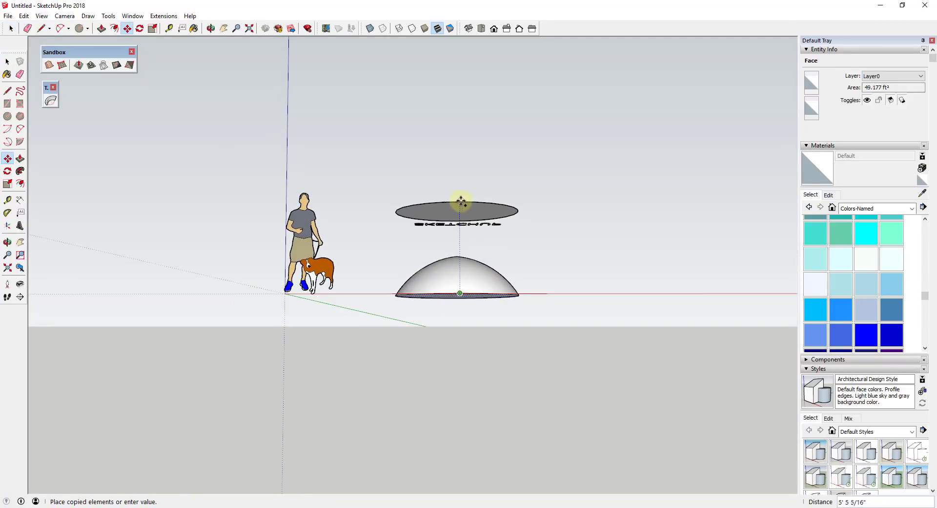
click(458, 199)
middle_drag(459, 200, 477, 215)
key(space)
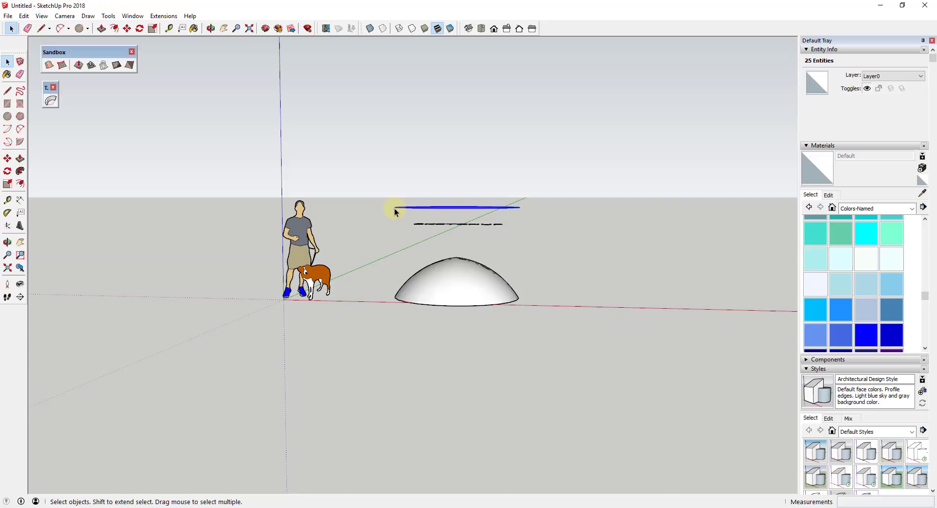
Select the flat SKETCHUP text above the dome and move it along the red axis, clear of the dome
click(420, 225)
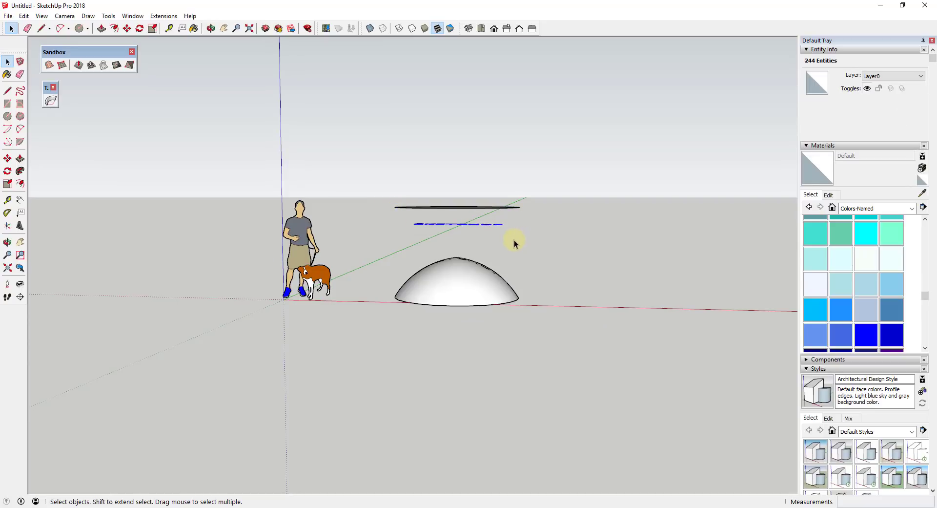
key(m)
click(453, 224)
click(671, 229)
key(space)
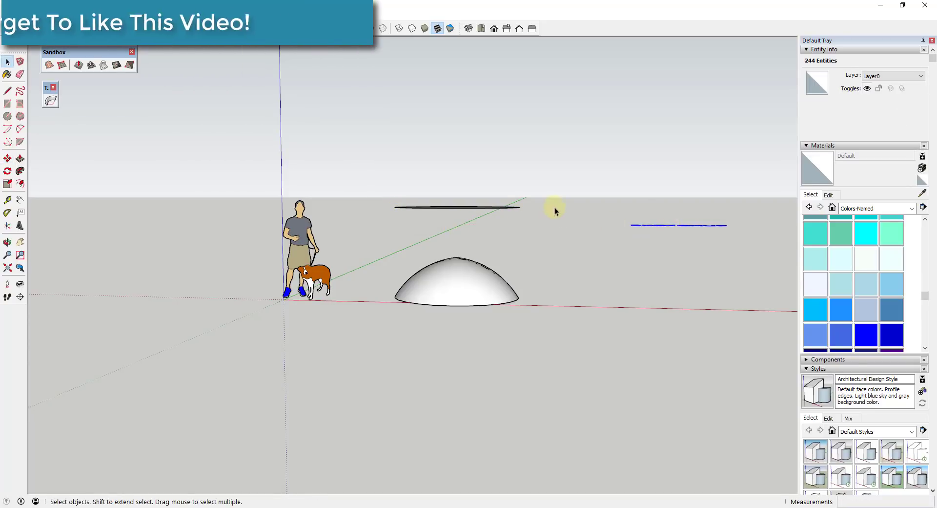
Offset the edge of the copied disc inward by about 6 3/4"
middle_drag(554, 210, 585, 366)
scroll(440, 207, up, 3)
click(440, 206)
key(f)
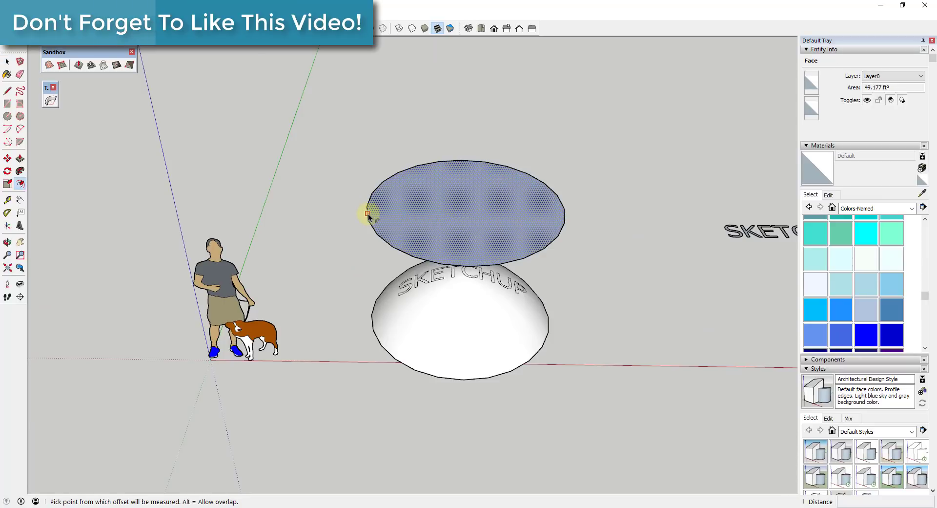
click(367, 213)
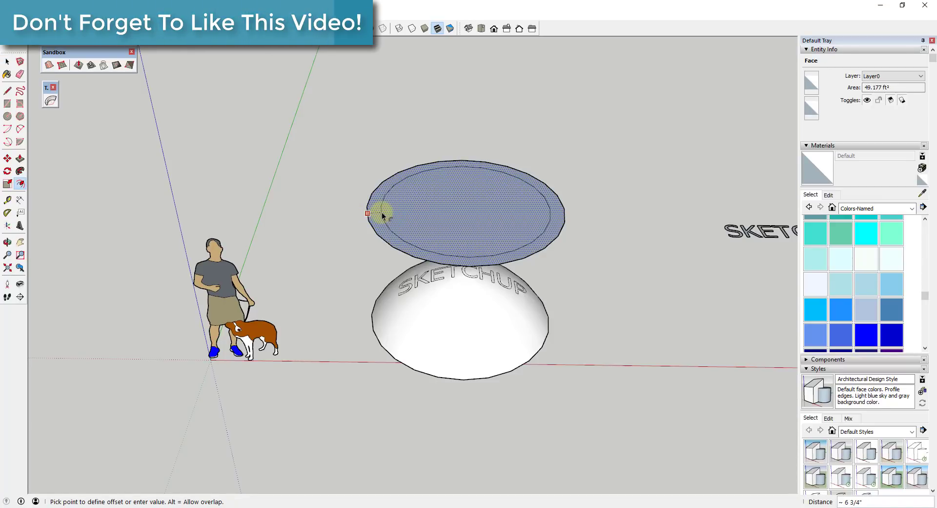
click(383, 213)
key(space)
Delete the disc's inner face and reverse the remaining ring face
key(Delete)
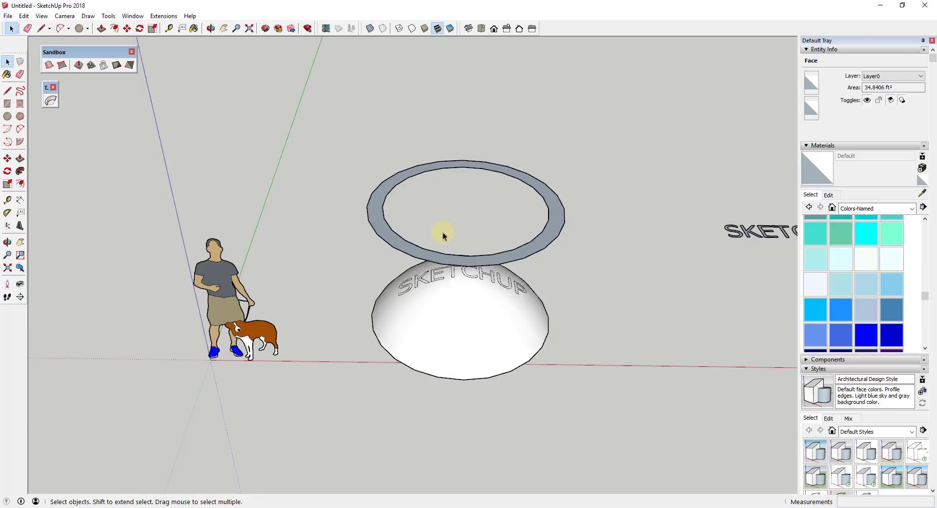
click(384, 228)
right_click(385, 229)
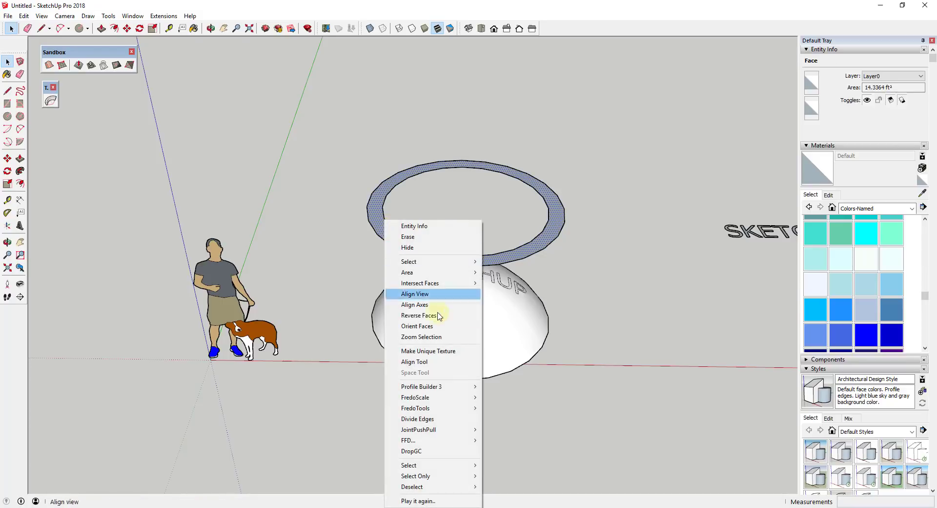
click(442, 316)
Drape the ring onto the dome and check the divided areas by selecting the outer band and the inner surface
click(103, 65)
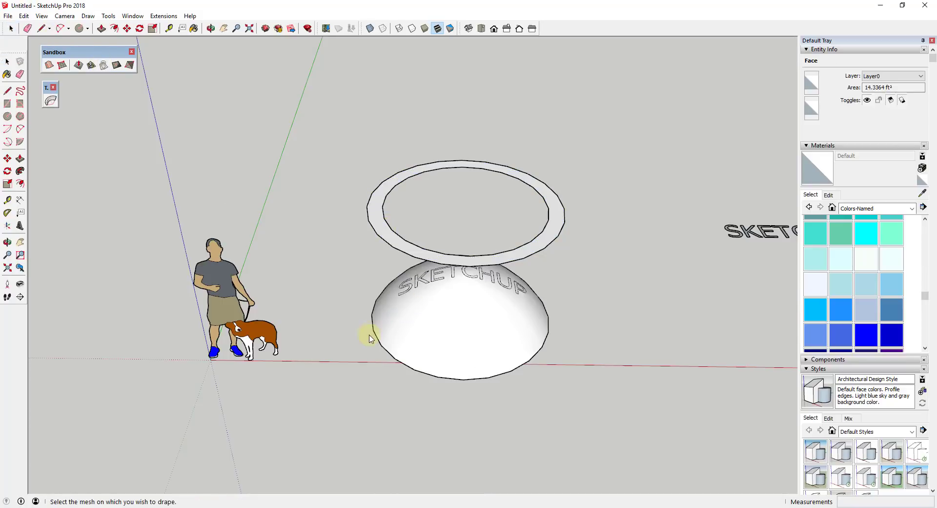
click(442, 325)
click(620, 402)
middle_drag(567, 353, 529, 344)
click(513, 361)
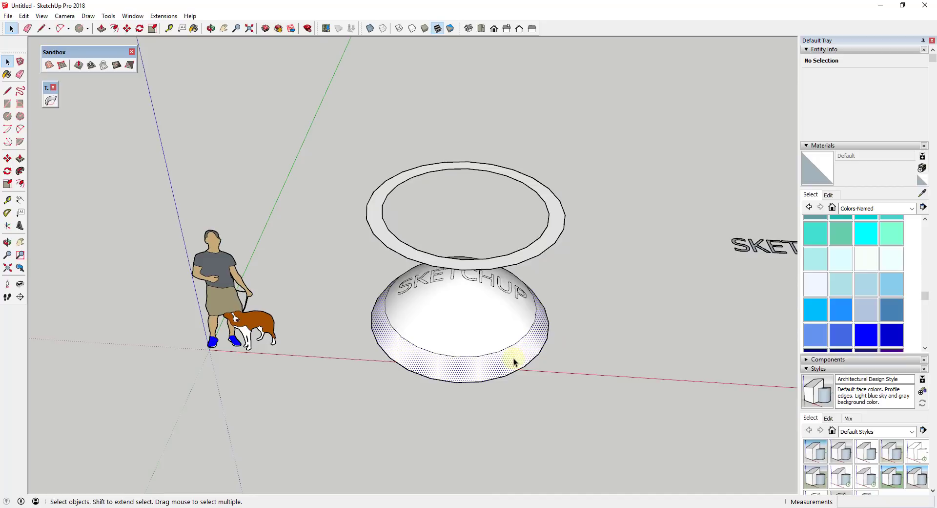
click(441, 333)
middle_drag(336, 336, 431, 298)
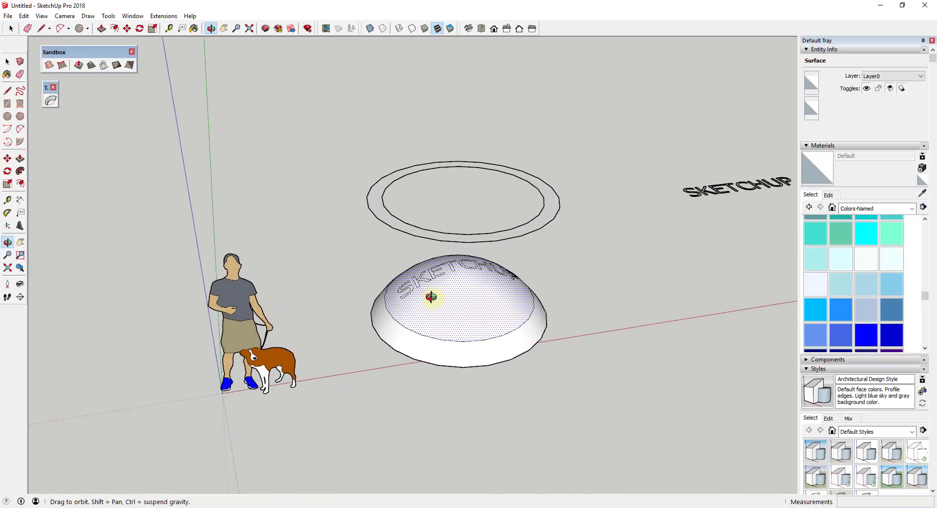
Undo the ring drape, the face reversal and the deletion of the disc's inner face
key(ctrl+z)
key(ctrl+z)
middle_drag(568, 337, 532, 329)
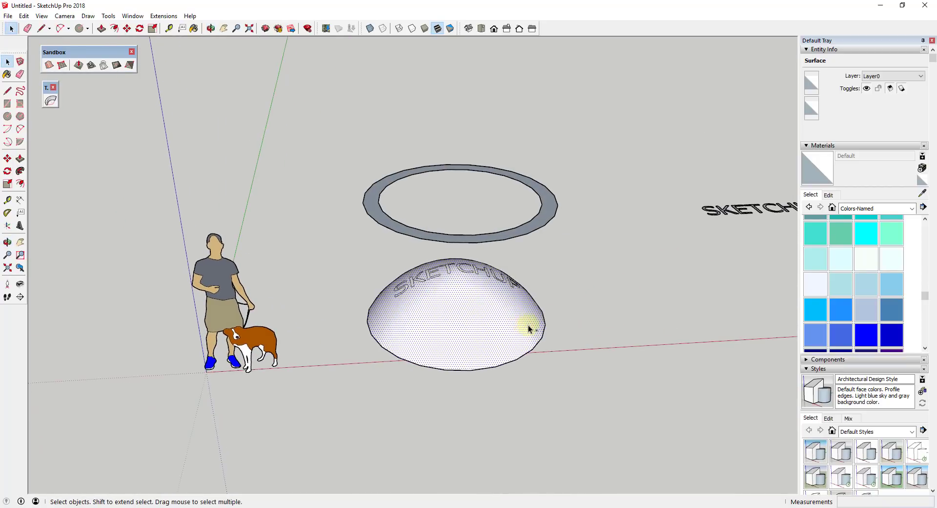
Draw a two-point arc between two points on the front of the disc's inner circle, bulging toward the centre
key(a)
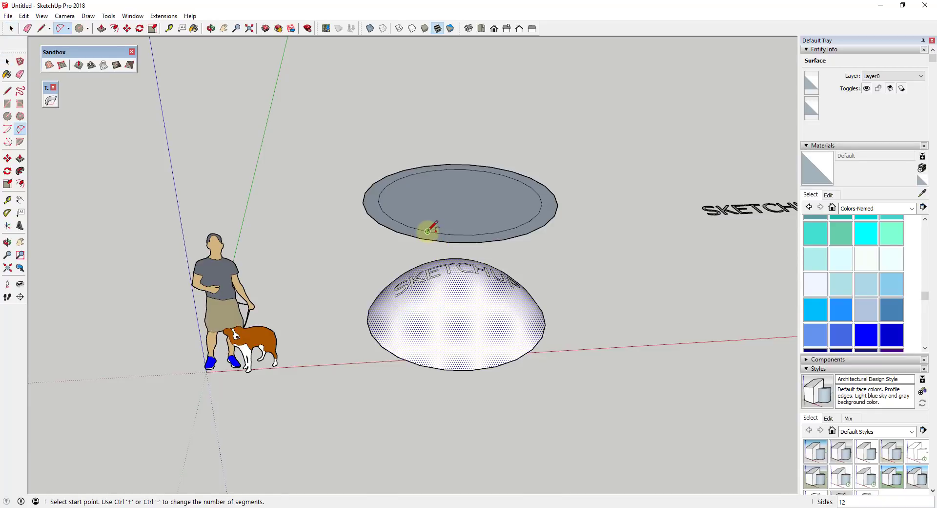
click(428, 232)
click(516, 228)
click(471, 214)
key(space)
Offset the outline of the arc segment inward by about 2 1/4" to form a narrow band
middle_drag(471, 259, 477, 303)
scroll(452, 232, up, 3)
key(f)
click(442, 248)
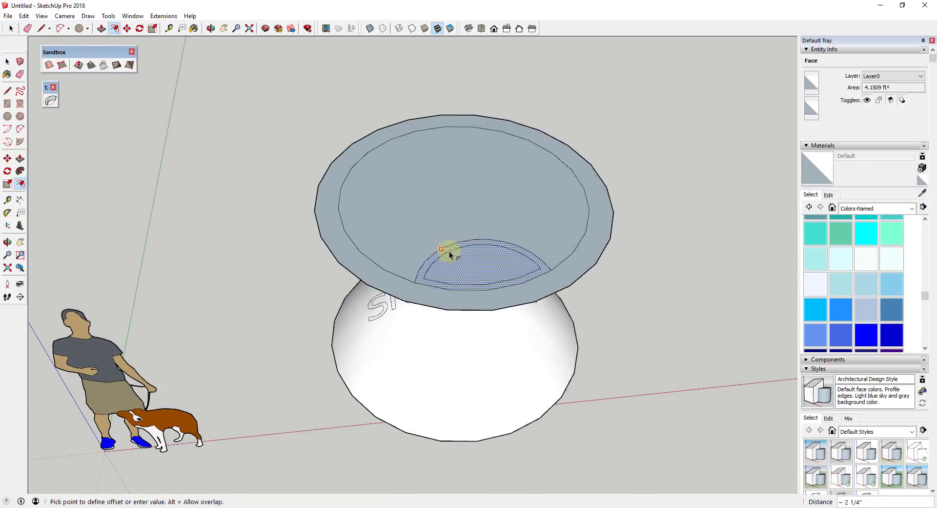
click(452, 254)
key(space)
scroll(459, 258, up, 3)
scroll(476, 258, down, 3)
Rotate-copy the arc band 90° about the disc's centre and array it with *4 around the inner circle
click(489, 195)
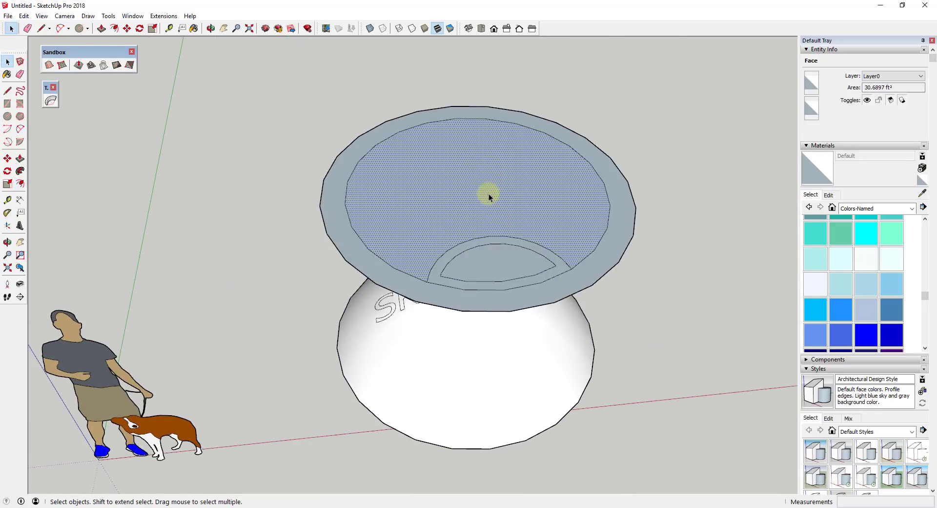
key(q)
key(space)
double_click(469, 251)
key(q)
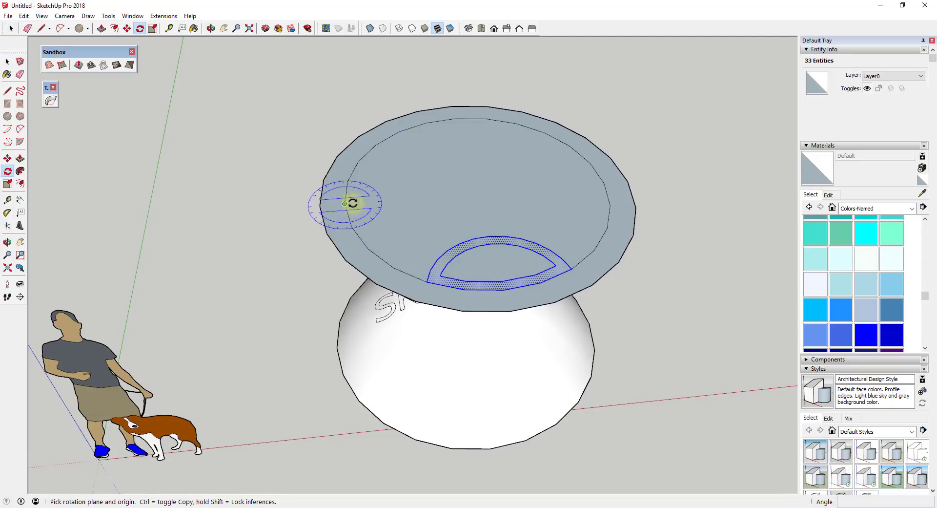
click(485, 192)
click(456, 119)
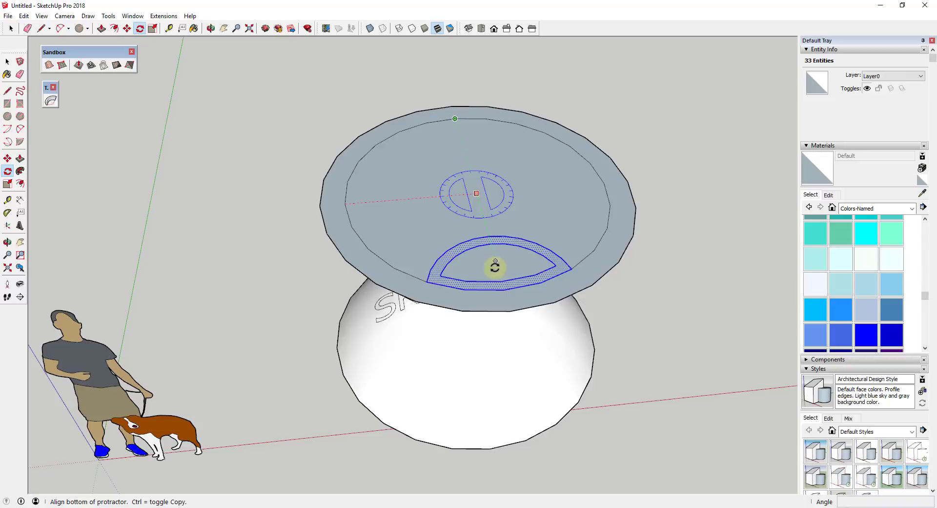
click(504, 289)
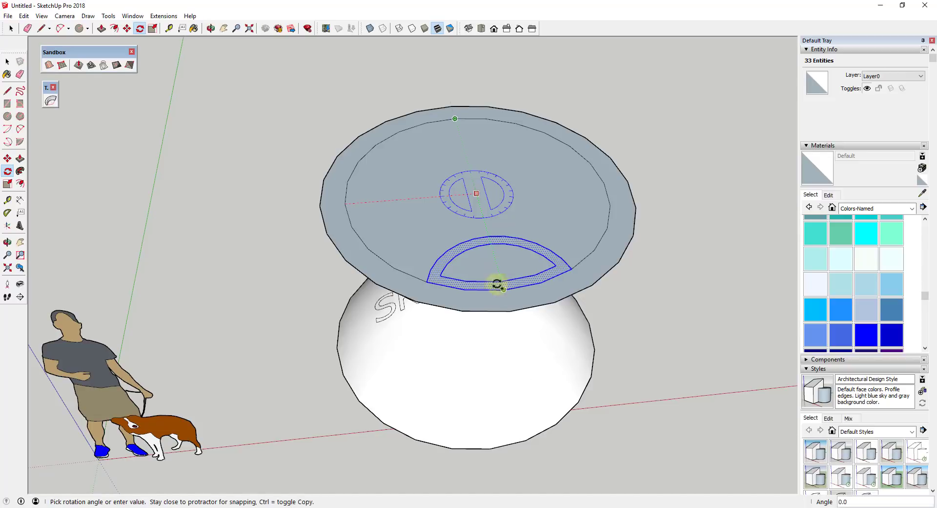
click(343, 203)
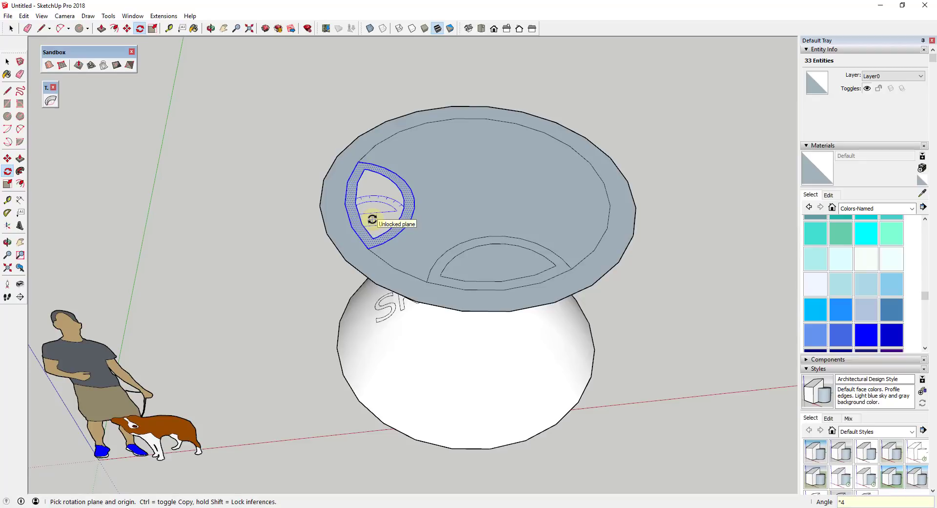
key(Return)
key(space)
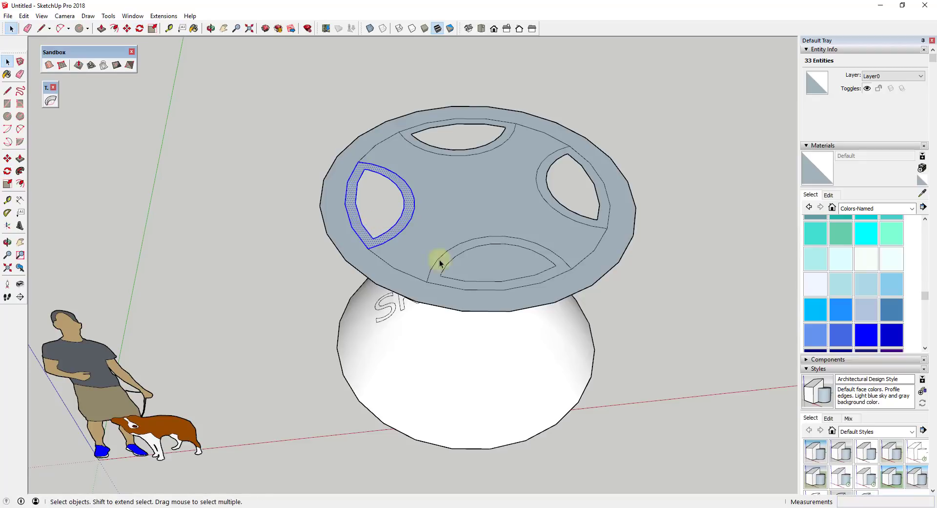
Delete the face inside the front arc band and the large central face of the disc
click(477, 263)
key(Delete)
click(499, 204)
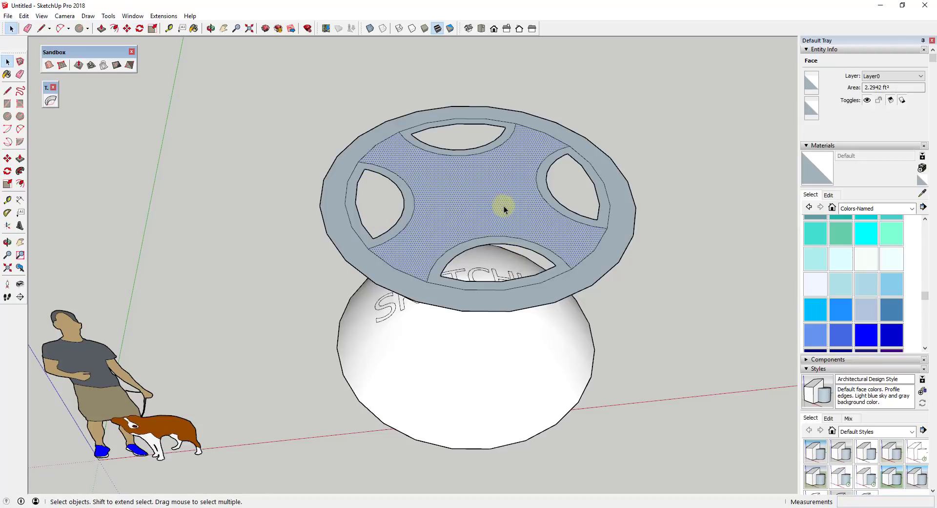
key(Delete)
Select the whole ring with its four arc bands and drape it onto the dome
middle_drag(517, 213, 400, 188)
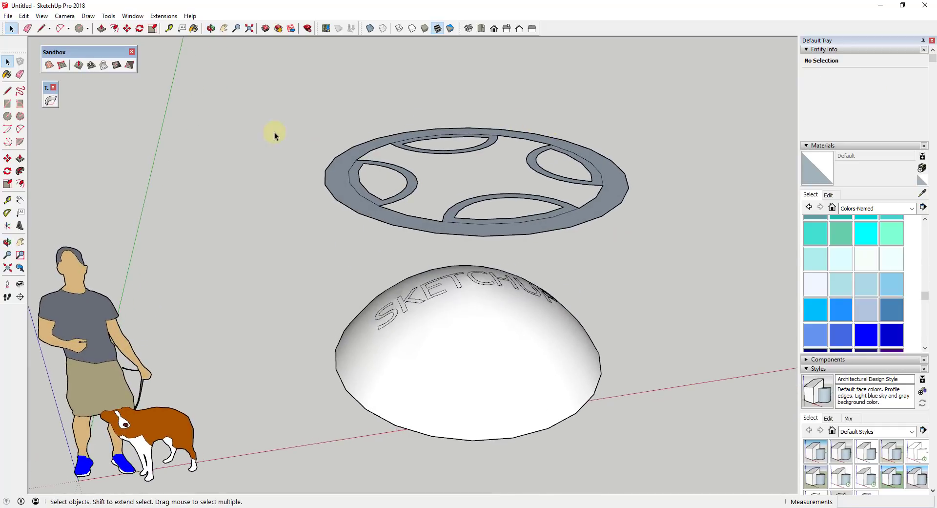
middle_drag(478, 232, 293, 122)
drag(279, 115, 644, 240)
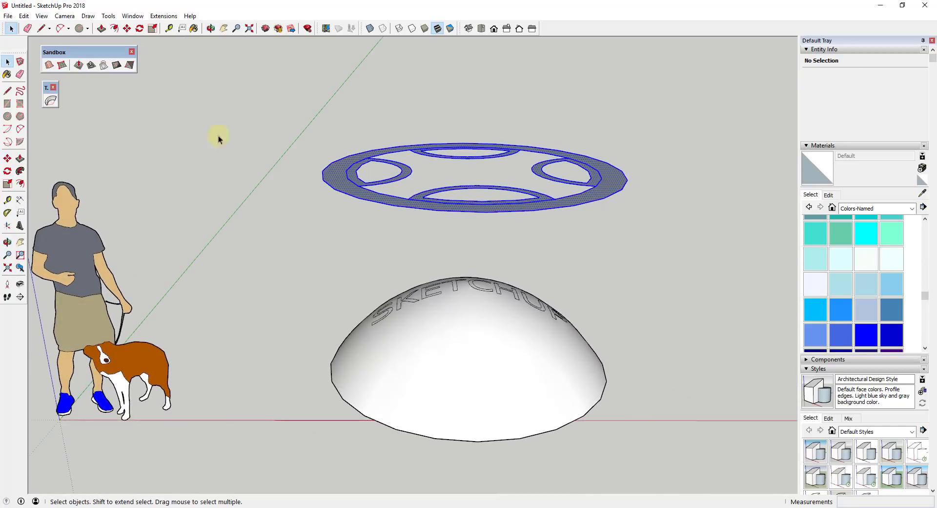
click(103, 65)
click(436, 364)
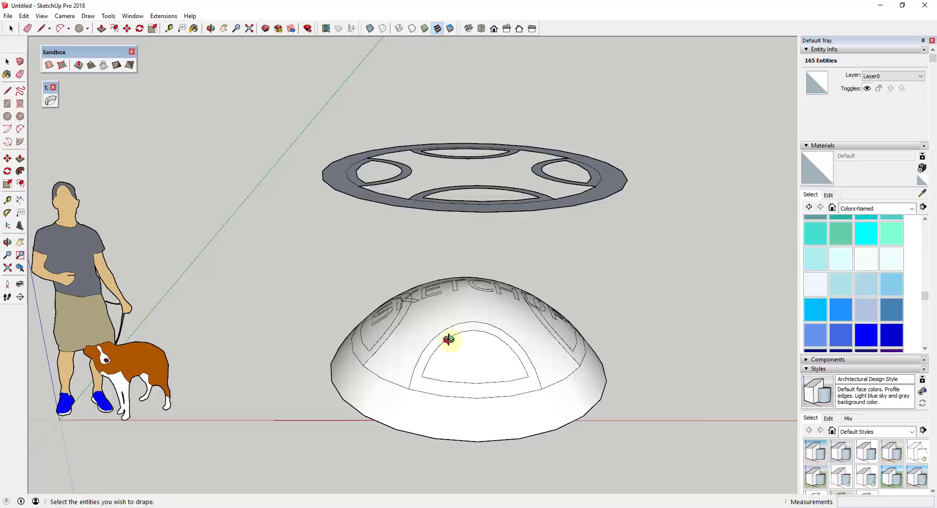
mouse_move(448, 339)
middle_down()
mouse_move(611, 446)
mouse_move(772, 449)
mouse_move(235, 433)
mouse_move(512, 408)
mouse_move(462, 400)
mouse_move(475, 379)
mouse_move(474, 389)
middle_up()
Undo the drape of the four-arc ring pattern
key(e)
key(ctrl+z)
key(space)
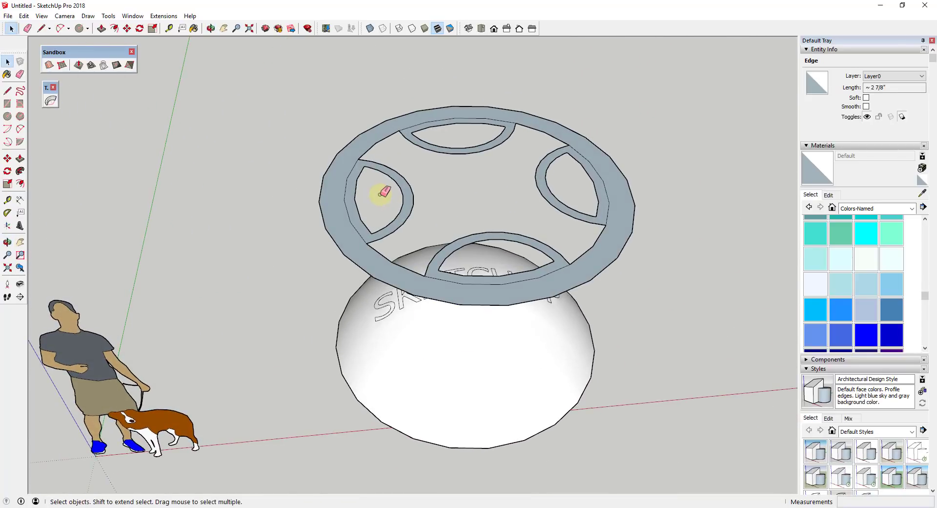
Erase the two side arc bands from the ring, including their leftover edge segments, keeping only the front and back ones
key(e)
mouse_move(384, 192)
mouse_down()
mouse_move(429, 194)
mouse_move(362, 195)
mouse_up()
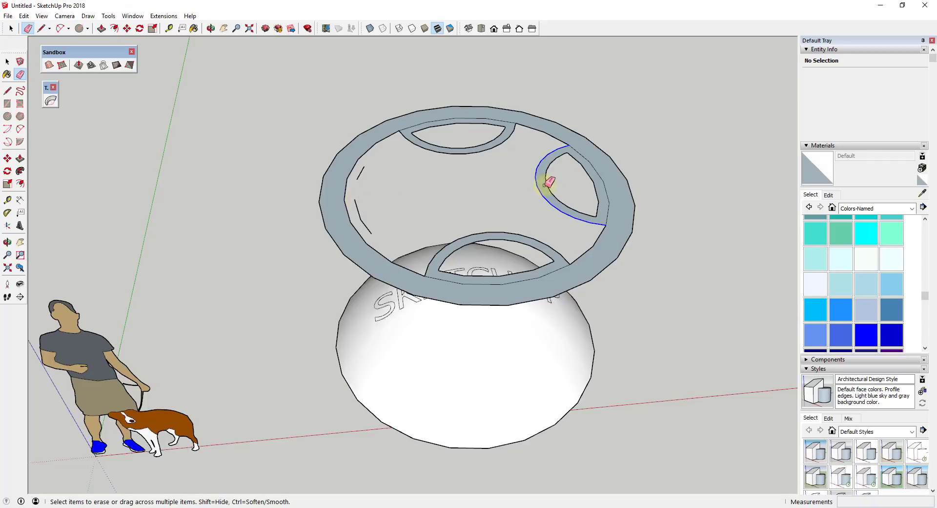
drag(544, 184, 585, 181)
drag(366, 225, 359, 174)
key(space)
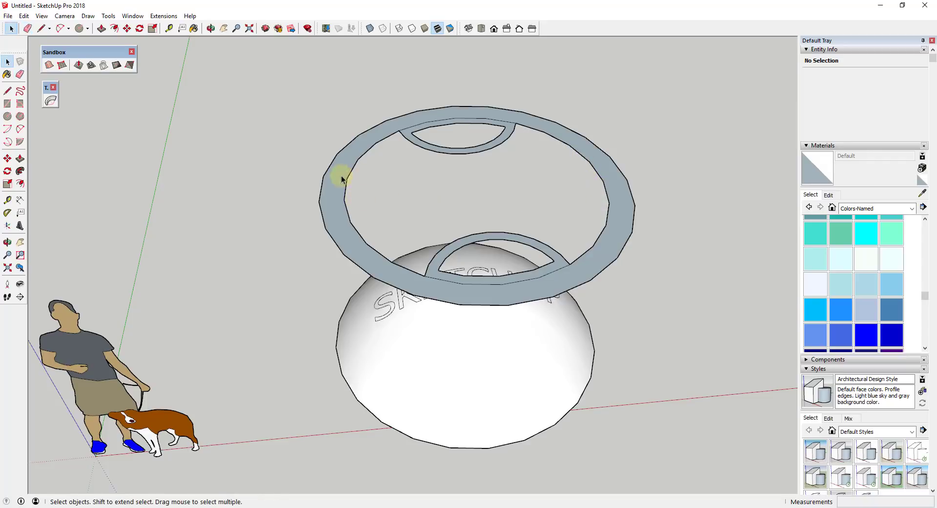
Select the connected ring with its front and back arc bands and drape it onto the dome
triple_click(340, 181)
middle_drag(332, 181, 317, 136)
click(103, 65)
click(488, 312)
middle_drag(510, 196, 519, 230)
Move the flat ring pattern sideways, clear of the dome
double_click(614, 256)
scroll(546, 281, down, 5)
key(m)
click(545, 283)
click(743, 279)
key(space)
Paint the front and back arc bands draped on the dome with 0085_Turquoise
scroll(503, 297, up, 5)
middle_drag(506, 322, 503, 444)
click(525, 360)
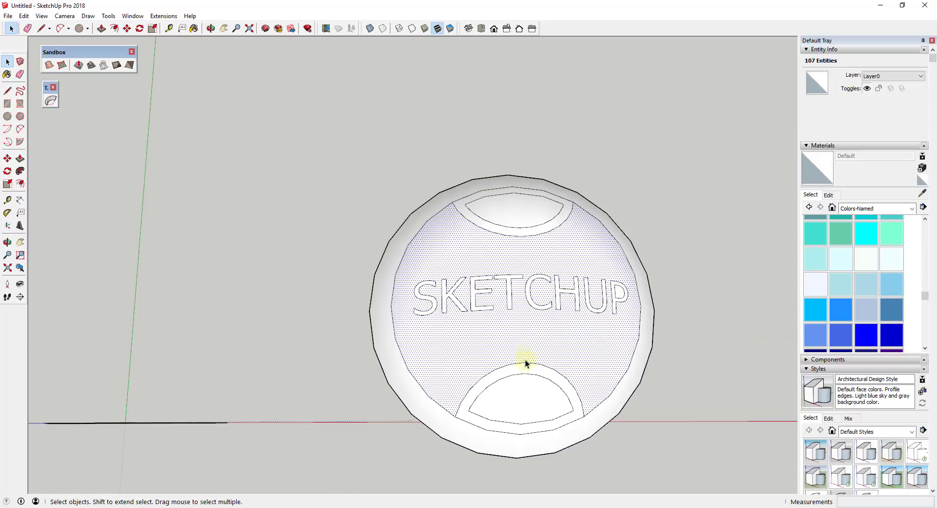
click(482, 385)
click(820, 241)
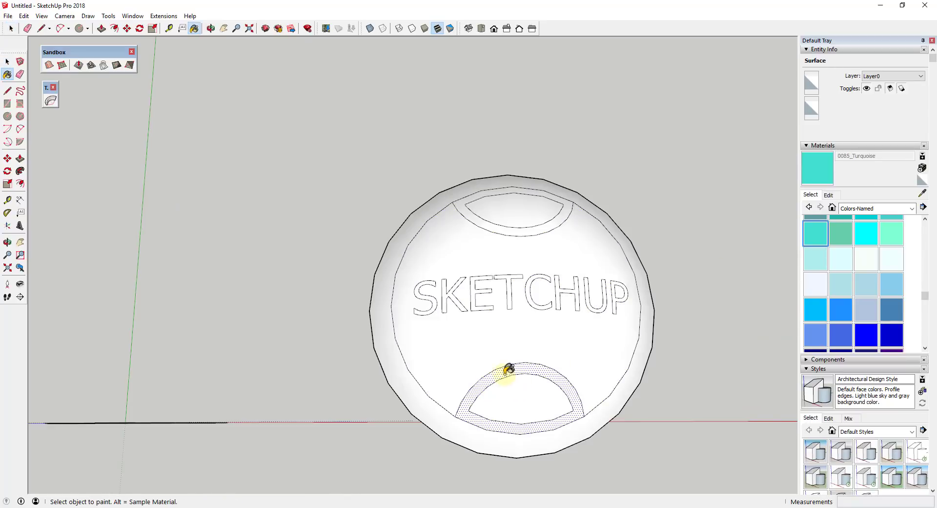
click(506, 370)
click(481, 222)
key(space)
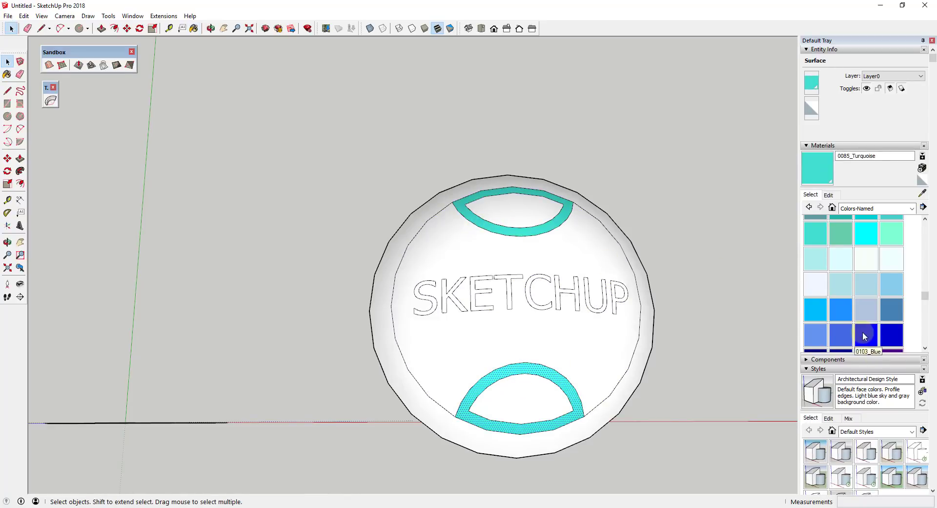
Paint the draped SKETCHUP letters with 0103_Blue, starting with the S
click(865, 335)
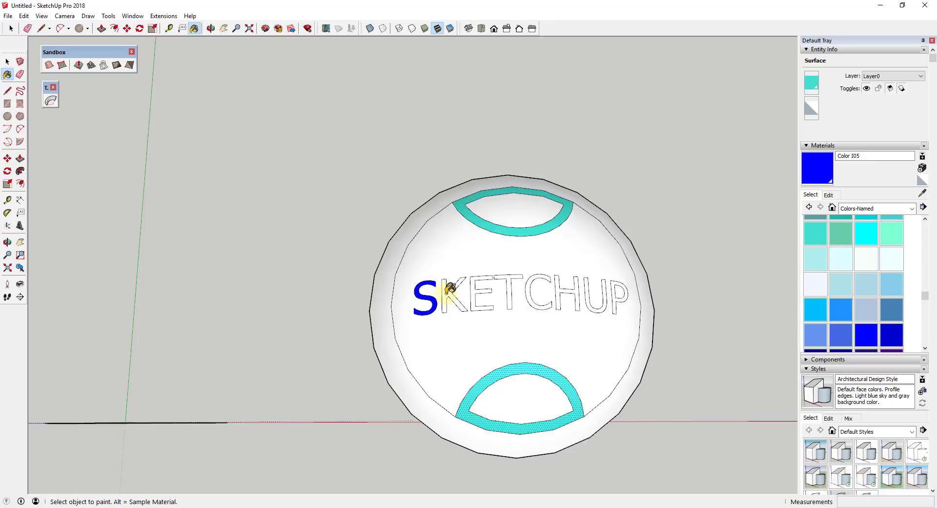